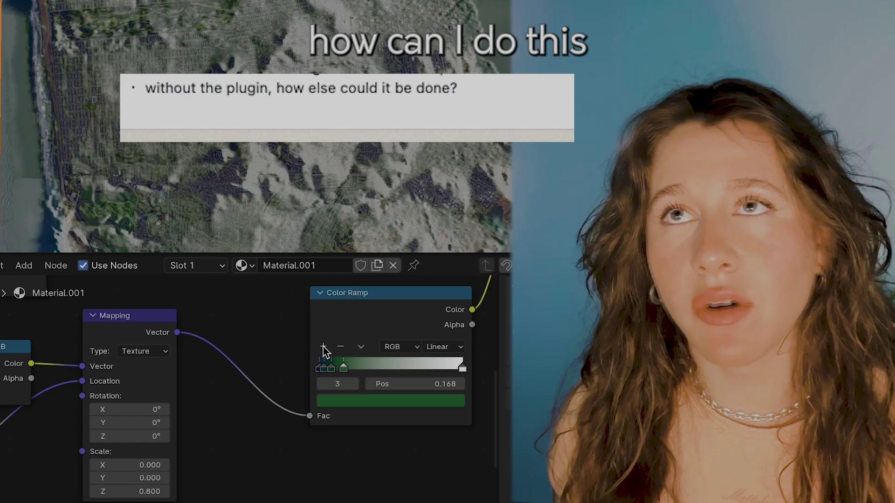
Slide the third Color Ramp stop to 0.125 and set the Mapping node's Scale Y to 0.
{"action": "left_click", "coordinate": [391, 401]}
{"action": "mouse_move", "coordinate": [344, 368]}
{"action": "left_mouse_down"}
{"action": "mouse_move", "coordinate": [352, 368]}
{"action": "mouse_move", "coordinate": [338, 368]}
{"action": "left_mouse_up"}
{"action": "left_click", "coordinate": [152, 479]}
{"action": "type", "text": "0"}
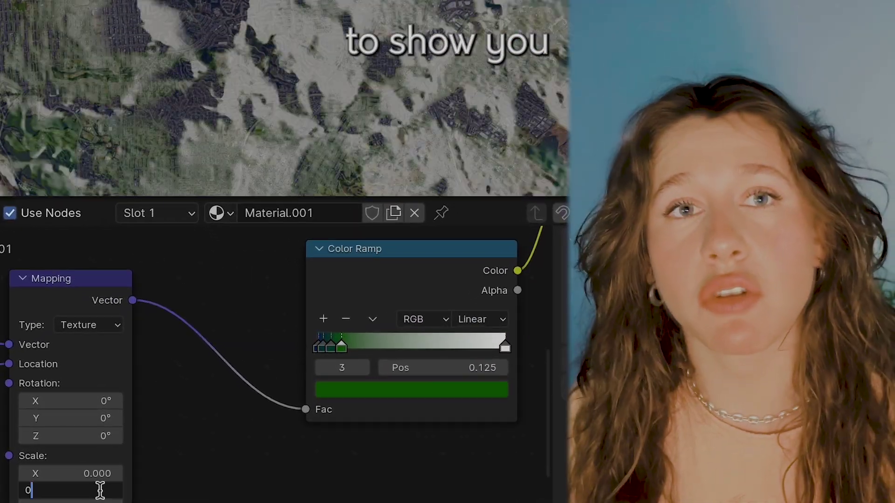
{"action": "scroll", "coordinate": [259, 289], "scroll_direction": "down", "scroll_amount": 2}
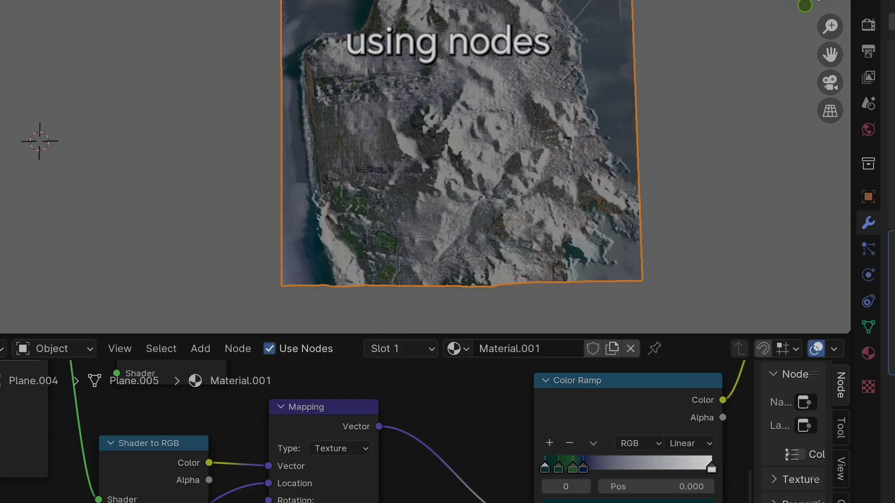
{"action": "mouse_move", "coordinate": [588, 43]}
{"action": "middle_mouse_down"}
{"action": "mouse_move", "coordinate": [634, 4]}
{"action": "mouse_move", "coordinate": [592, 42]}
{"action": "middle_mouse_up"}
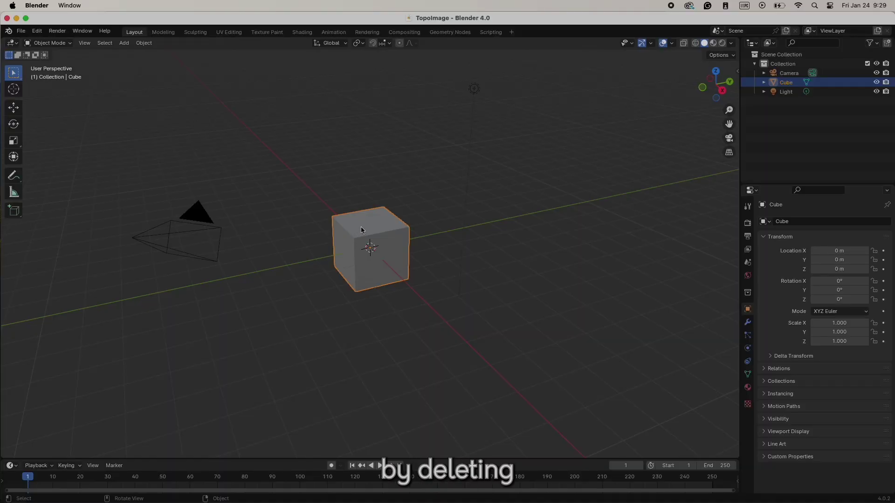
Replace the default cube with a plane at the origin and scale it up.
{"action": "key", "text": "x"}
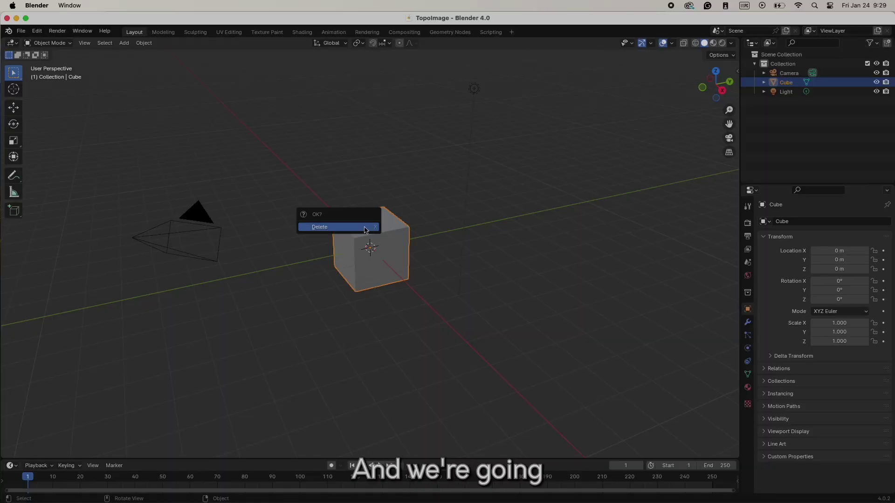
{"action": "left_click", "coordinate": [366, 230]}
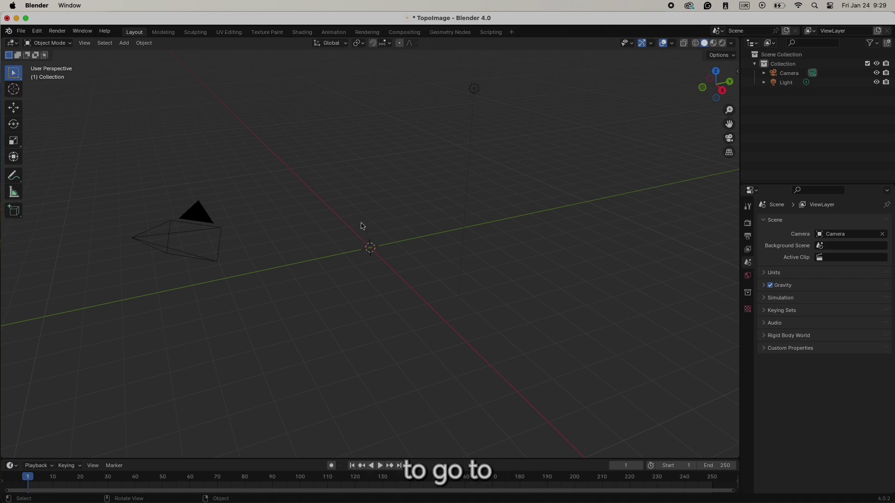
{"action": "left_click", "coordinate": [124, 44]}
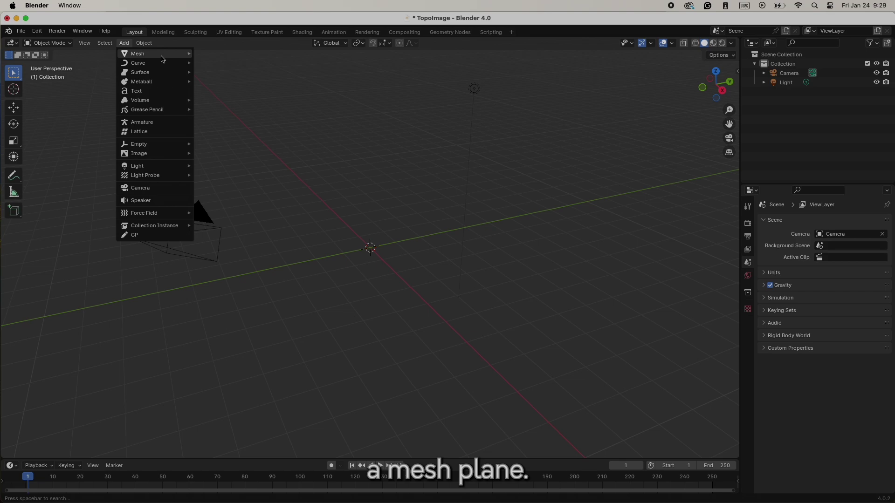
{"action": "mouse_move", "coordinate": [166, 60]}
{"action": "left_click", "coordinate": [209, 54]}
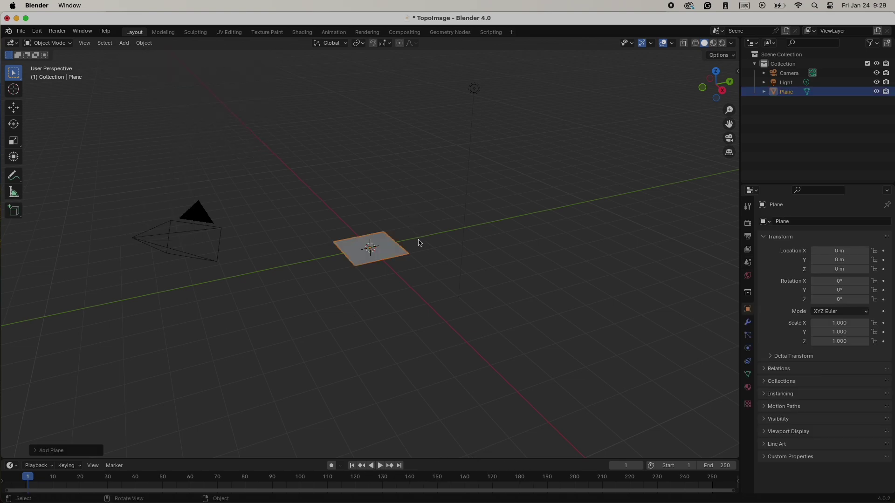
{"action": "key", "text": "s"}
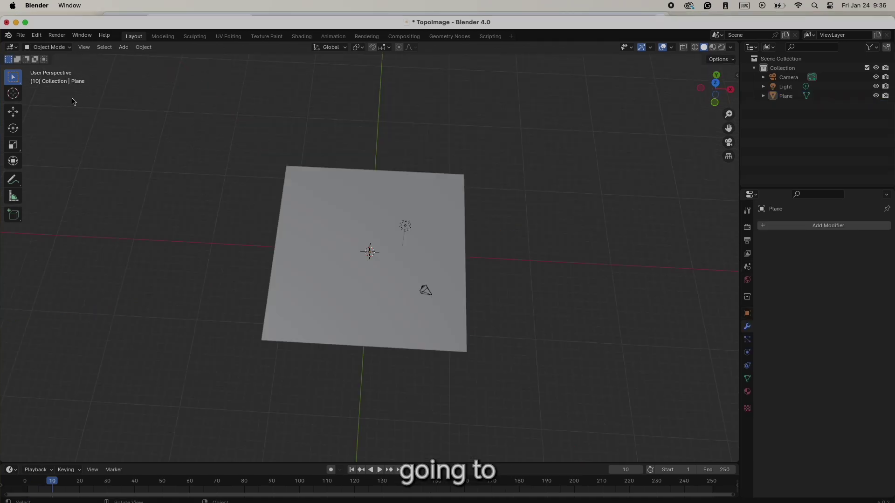
In Edit Mode, subdivide the plane's mesh with 100 cuts.
{"action": "left_click", "coordinate": [36, 35]}
{"action": "left_click", "coordinate": [38, 36]}
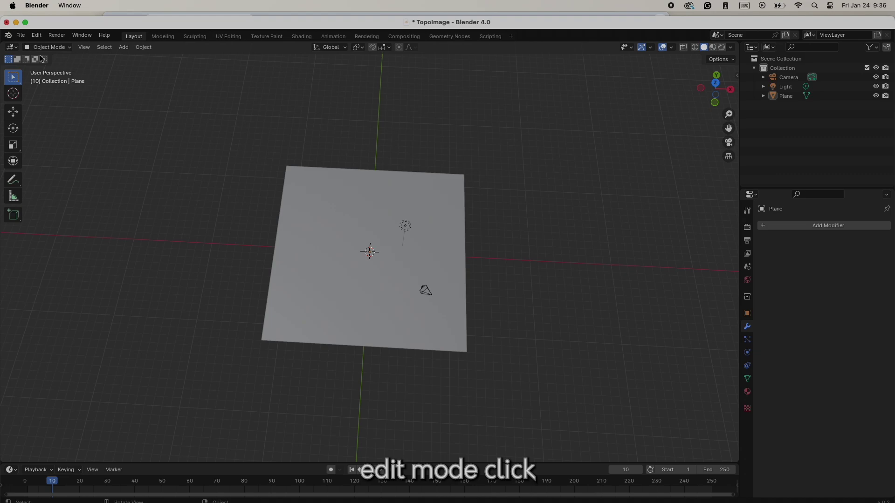
{"action": "left_click", "coordinate": [48, 47]}
{"action": "left_click", "coordinate": [47, 68]}
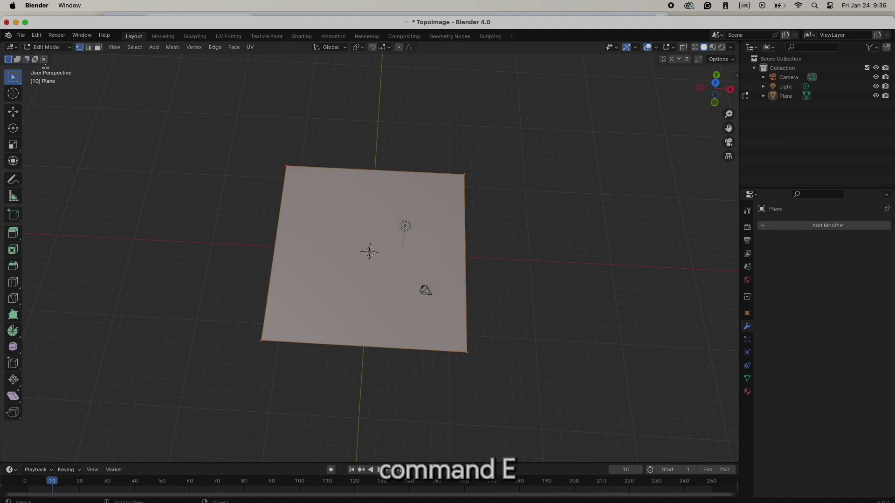
{"action": "key", "text": "super+e"}
{"action": "left_click", "coordinate": [128, 230]}
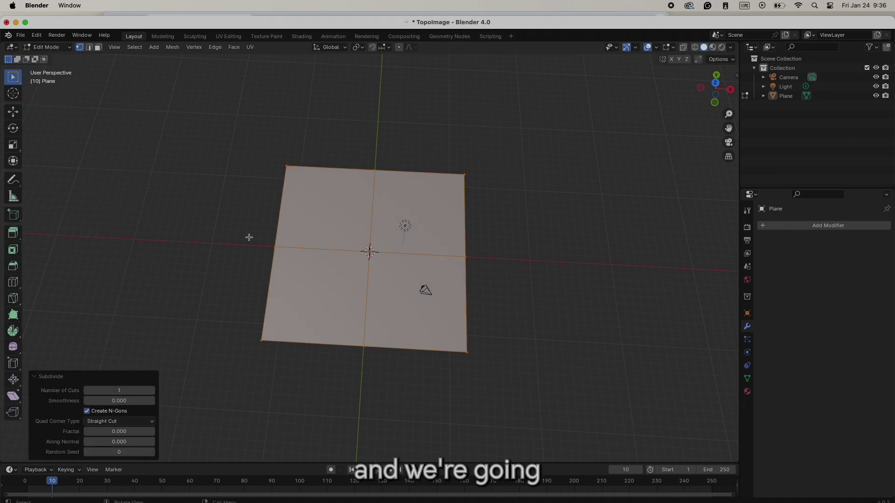
{"action": "left_click", "coordinate": [133, 391]}
{"action": "type", "text": "100"}
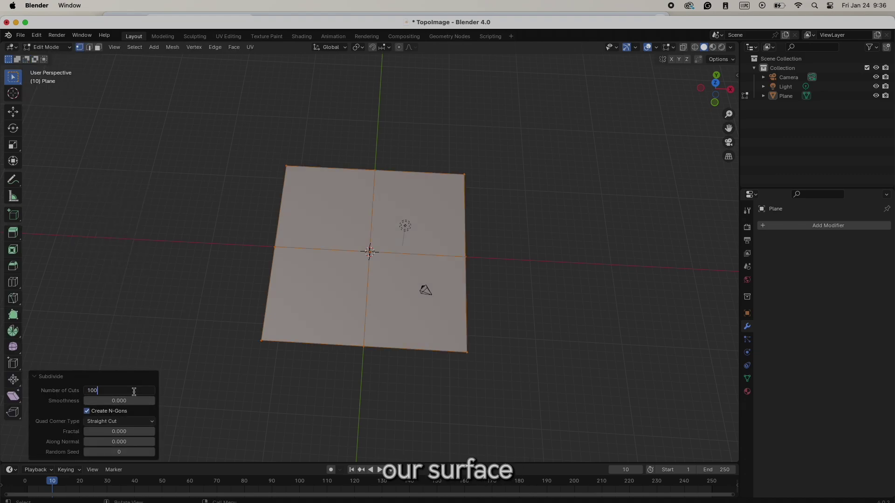
{"action": "key", "text": "Return"}
{"action": "left_click", "coordinate": [137, 301]}
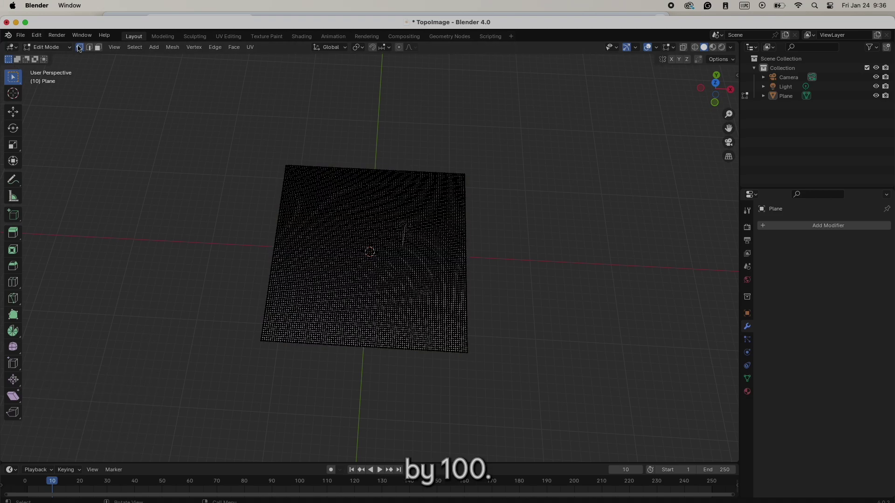
Switch to top view and select all of the plane's vertices.
{"action": "left_click", "coordinate": [60, 49]}
{"action": "left_click", "coordinate": [57, 57]}
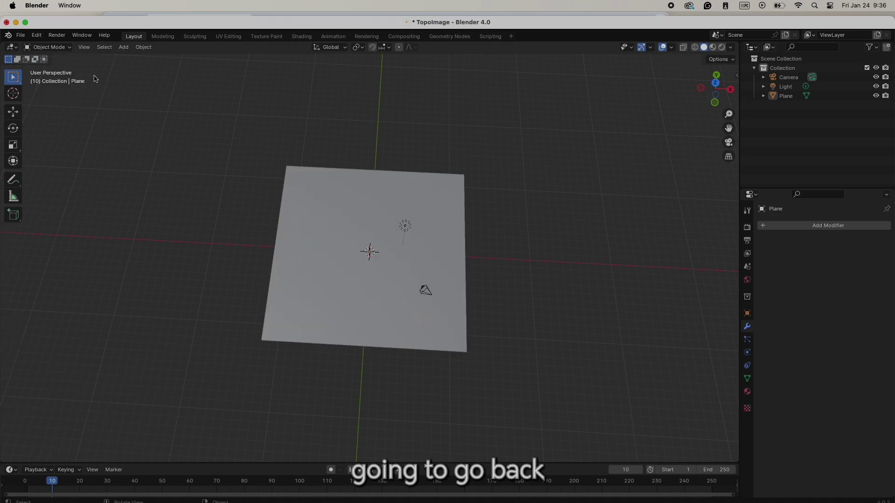
{"action": "left_click", "coordinate": [62, 48]}
{"action": "left_click", "coordinate": [53, 66]}
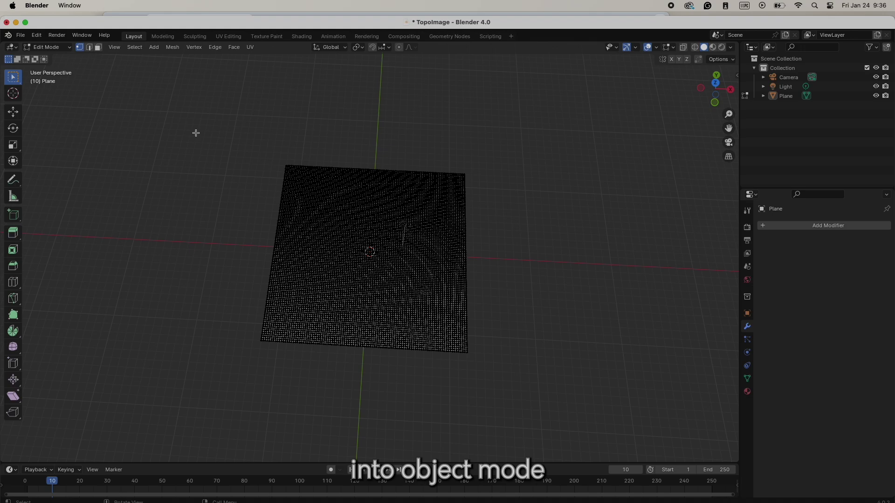
{"action": "left_click_drag", "start_coordinate": [232, 125], "coordinate": [599, 462]}
{"action": "left_click_drag", "start_coordinate": [682, 373], "coordinate": [627, 378]}
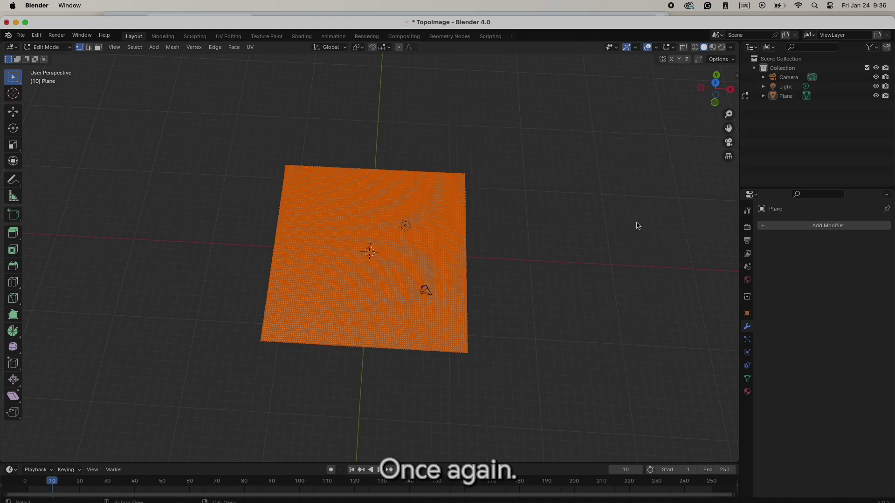
{"action": "left_click", "coordinate": [716, 82]}
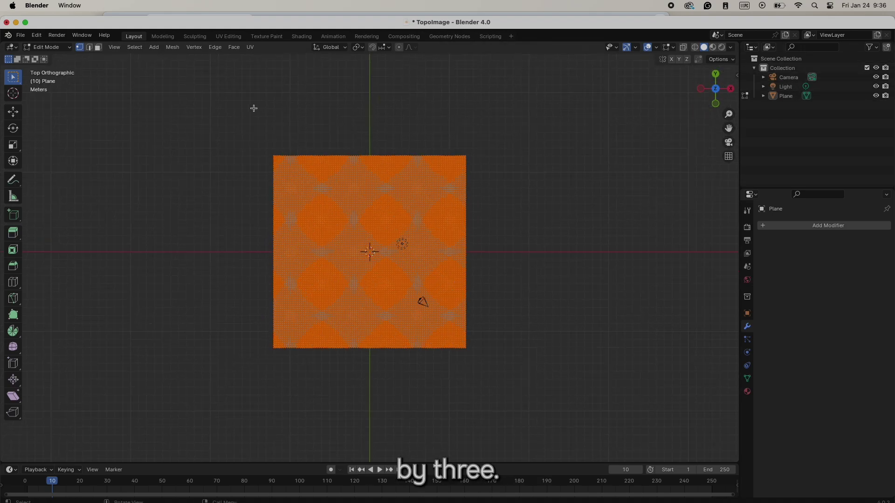
{"action": "left_click_drag", "start_coordinate": [456, 336], "coordinate": [566, 408]}
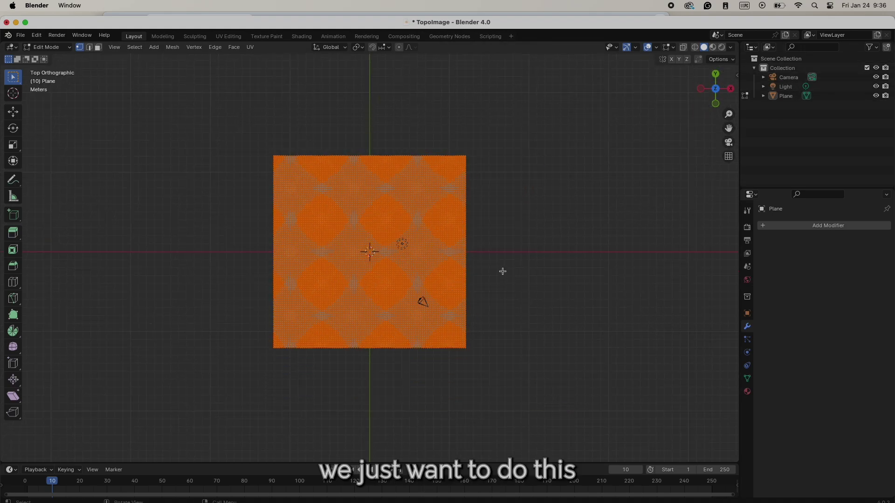
Subdivide the selected mesh again with 3 cuts and return to Object Mode.
{"action": "right_click", "coordinate": [99, 297]}
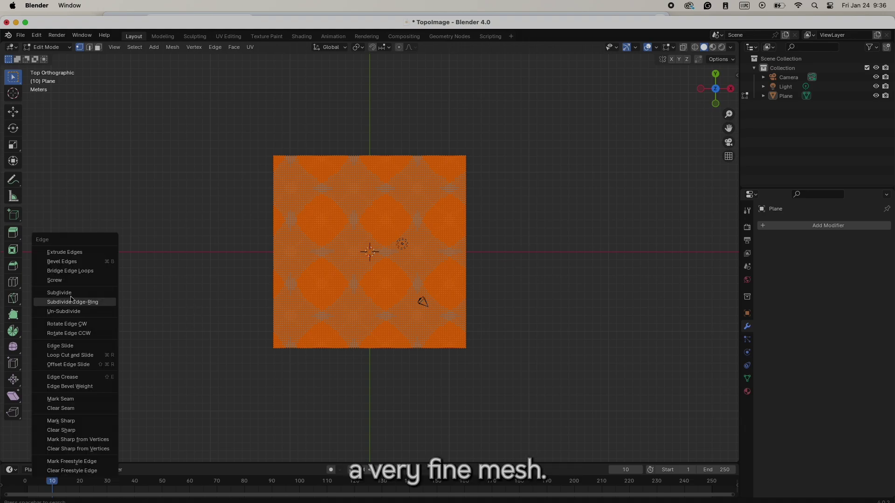
{"action": "left_click", "coordinate": [93, 298]}
{"action": "left_click", "coordinate": [124, 392]}
{"action": "type", "text": "3"}
{"action": "key", "text": "Return"}
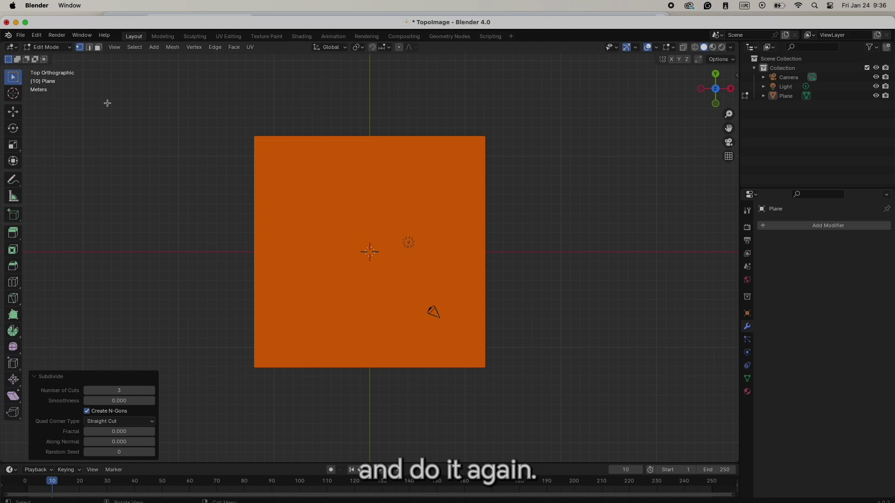
{"action": "key", "text": "Tab"}
Select the plane and add a Displace modifier to it.
{"action": "scroll", "coordinate": [393, 282], "scroll_direction": "up", "scroll_amount": 2}
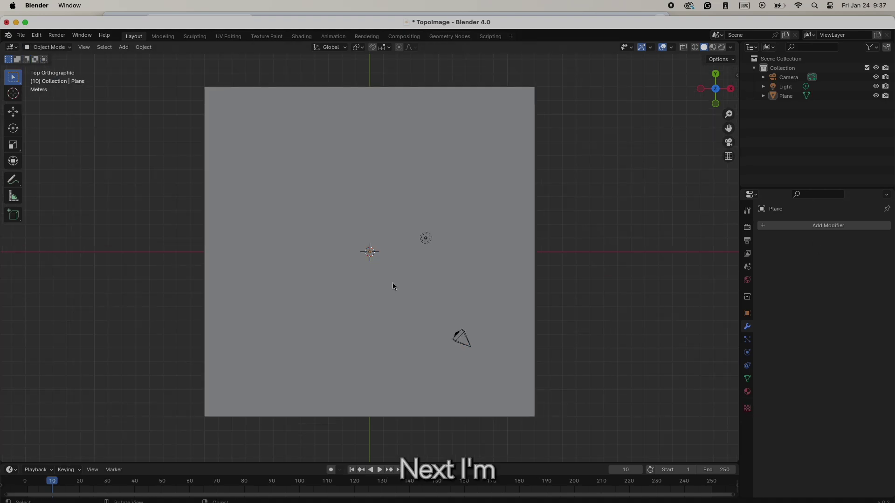
{"action": "scroll", "coordinate": [393, 283], "scroll_direction": "down", "scroll_amount": 3}
{"action": "left_click", "coordinate": [289, 240]}
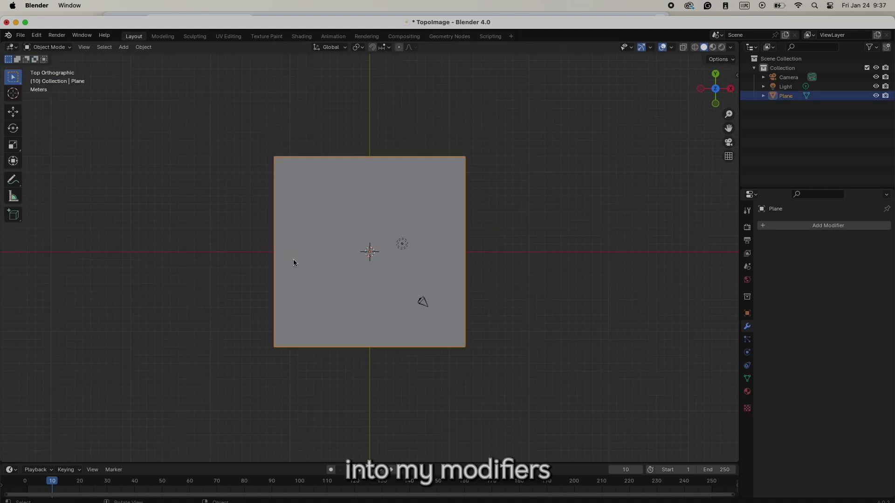
{"action": "left_click", "coordinate": [820, 226]}
{"action": "mouse_move", "coordinate": [820, 229]}
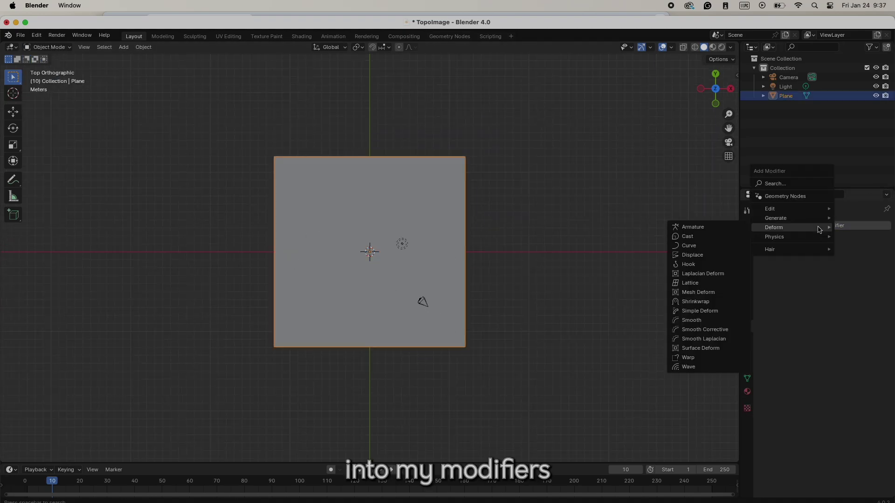
{"action": "left_click", "coordinate": [716, 257]}
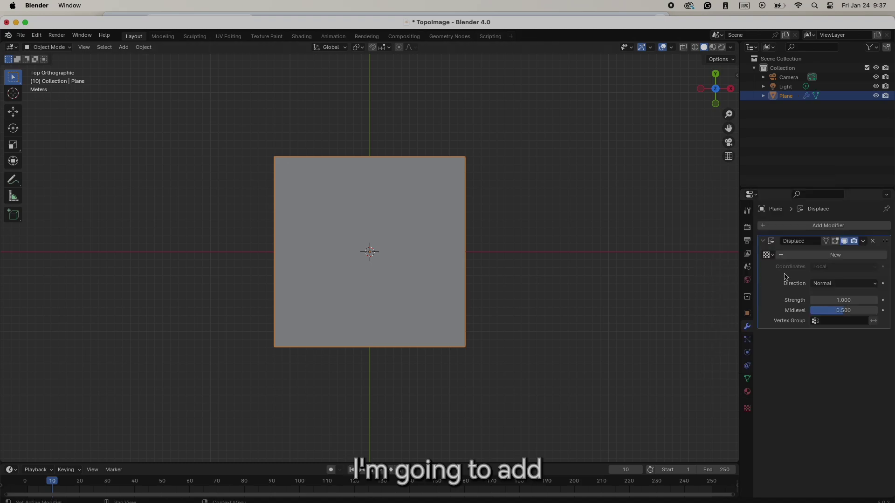
Create a new displacement texture and load SF_DEM_20MB.tif as its image.
{"action": "left_click", "coordinate": [766, 256]}
{"action": "left_click", "coordinate": [783, 256]}
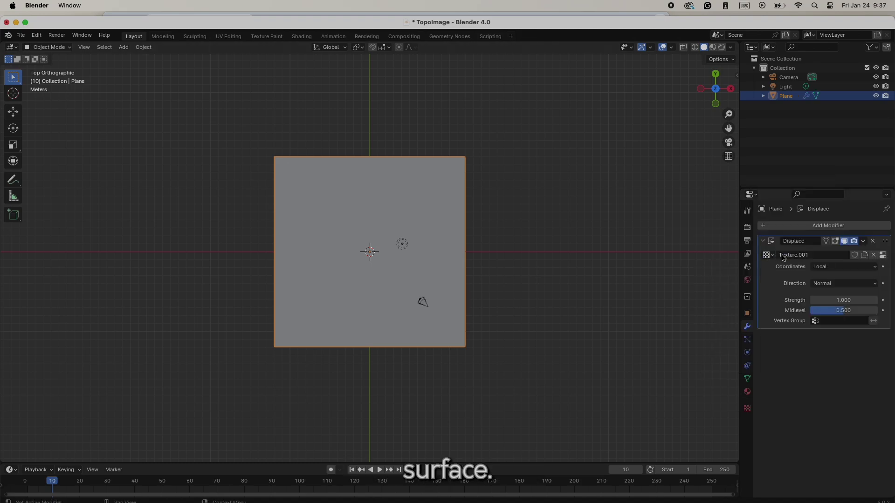
{"action": "left_click", "coordinate": [883, 255]}
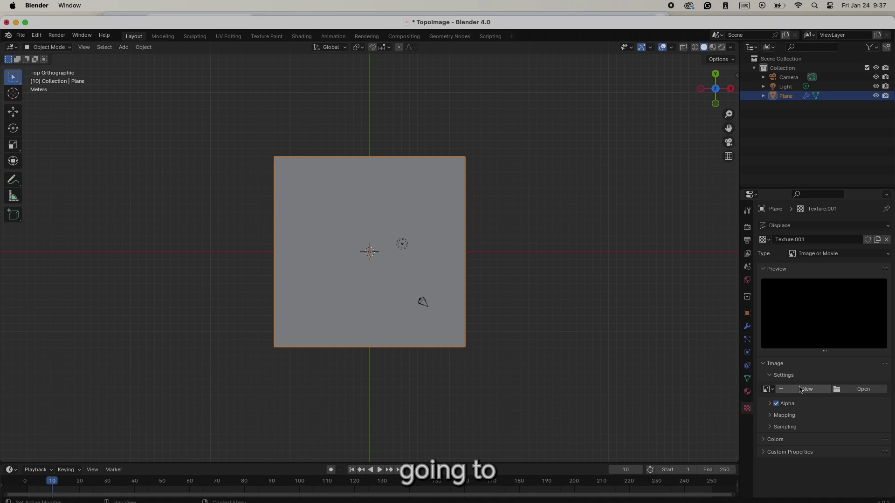
{"action": "left_click", "coordinate": [870, 391]}
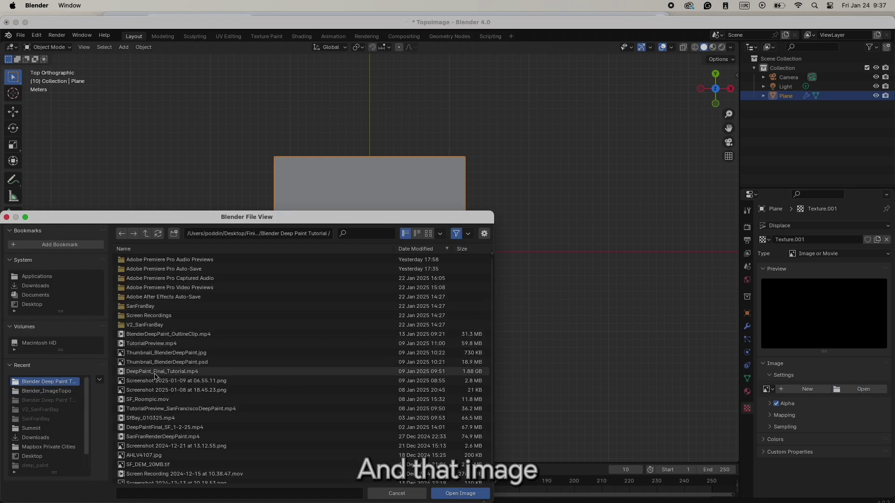
{"action": "scroll", "coordinate": [139, 449], "scroll_direction": "down", "scroll_amount": 1}
{"action": "left_click", "coordinate": [139, 450]}
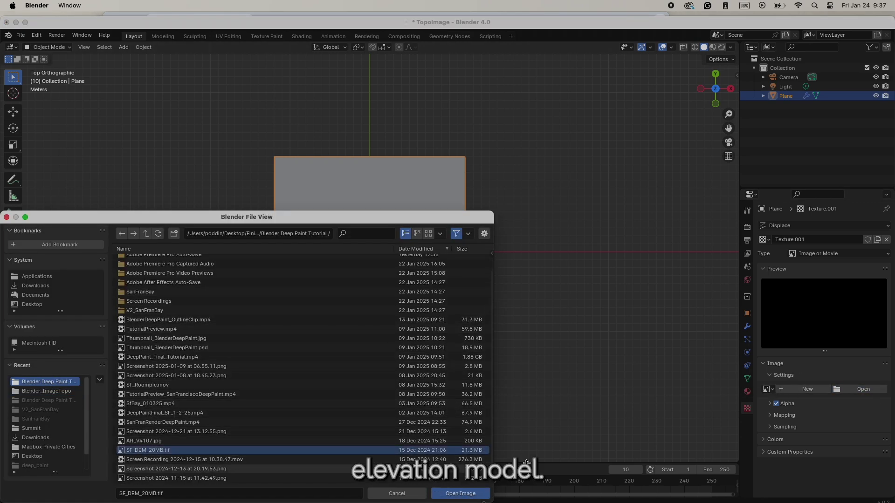
{"action": "left_click", "coordinate": [480, 494]}
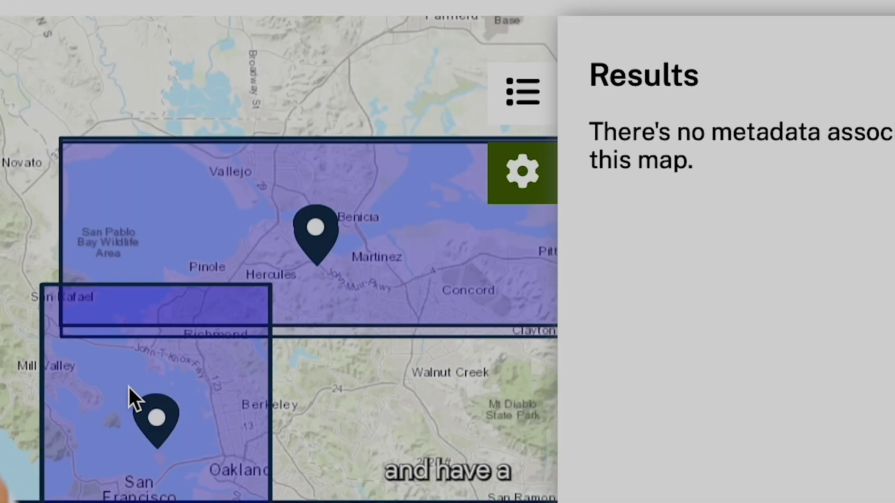
Orbit over the LaPena terrain and switch the viewport to Material Preview shading.
{"action": "left_click", "coordinate": [502, 172]}
{"action": "left_click", "coordinate": [508, 110]}
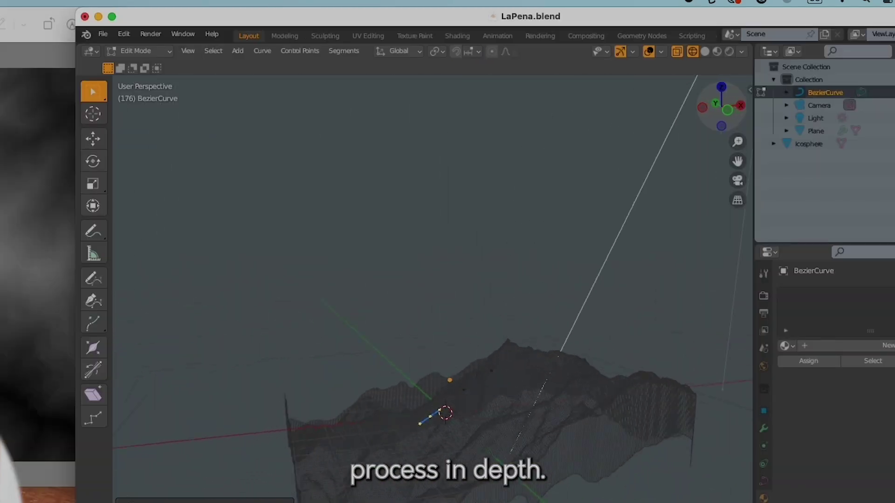
{"action": "middle_click_drag", "start_coordinate": [432, 289], "coordinate": [426, 295]}
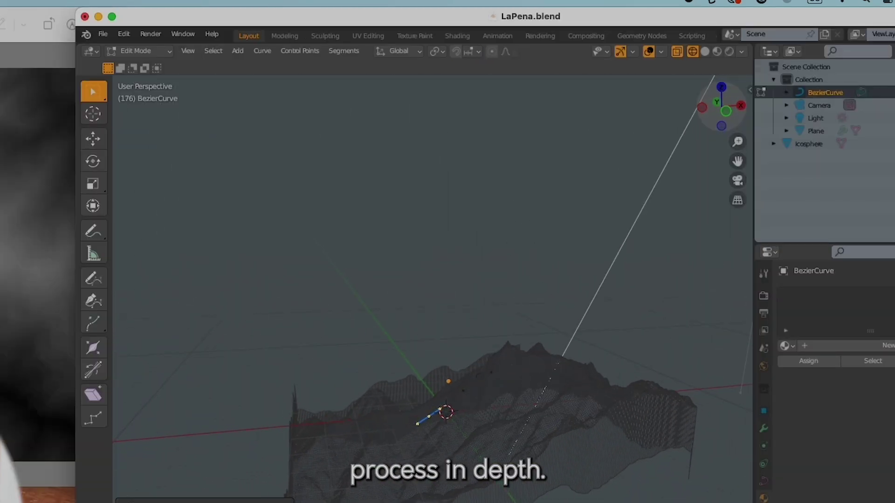
{"action": "left_click", "coordinate": [727, 53]}
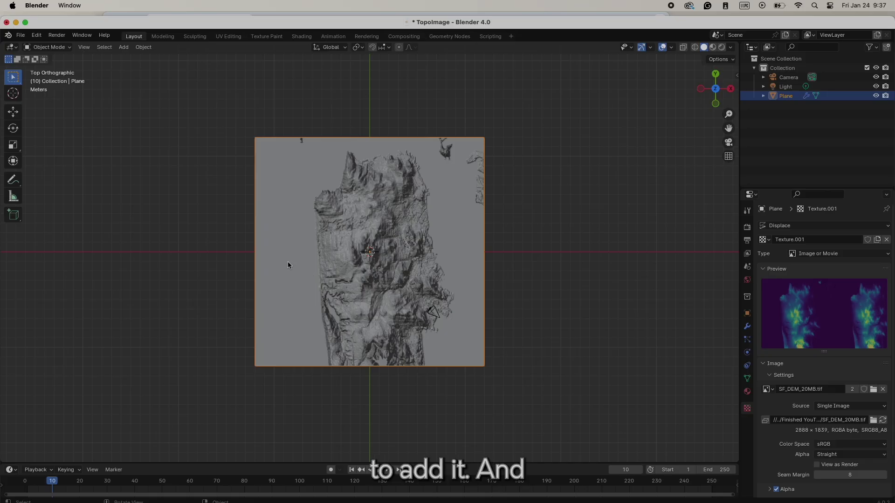
Give the terrain plane a rough resize and close the elevation image preview.
{"action": "key", "text": "s"}
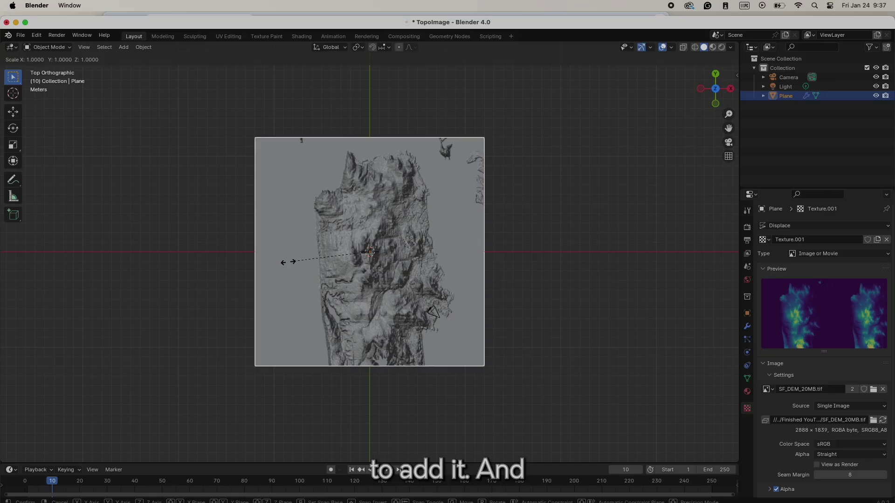
{"action": "key", "text": "Escape"}
{"action": "left_click_drag", "start_coordinate": [204, 27], "coordinate": [220, 23]}
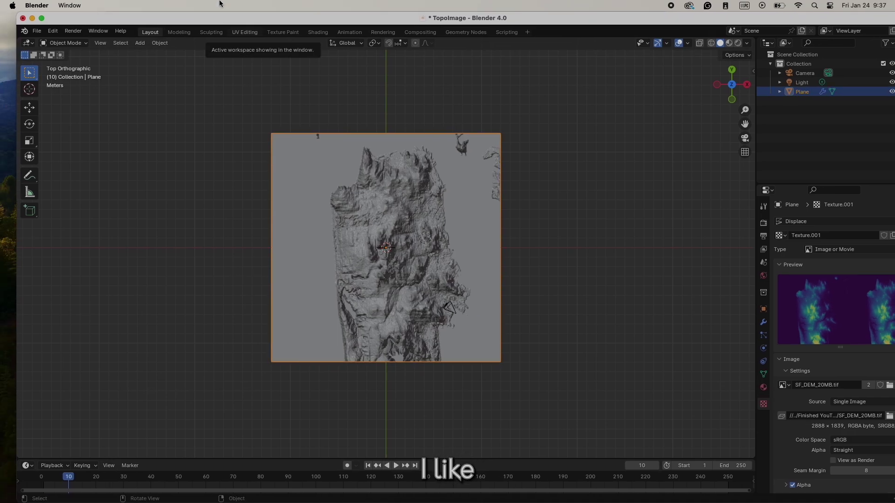
{"action": "key", "text": "s"}
{"action": "left_click", "coordinate": [276, 234]}
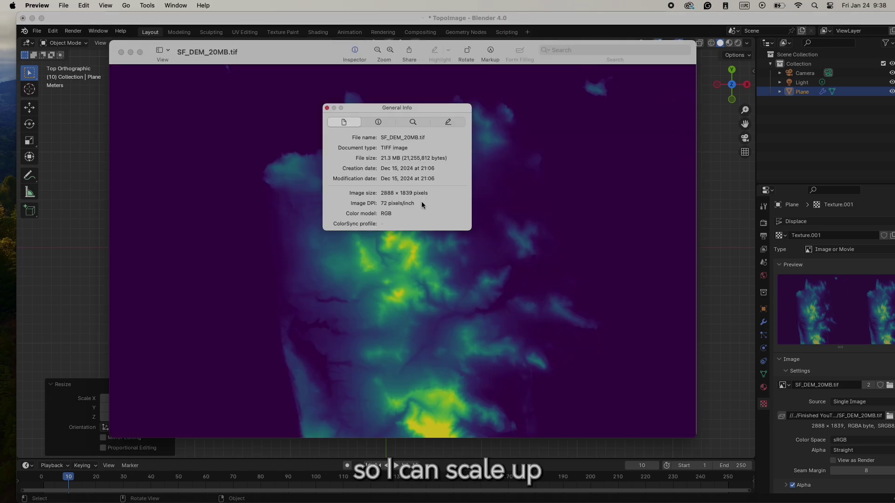
{"action": "left_click", "coordinate": [121, 56]}
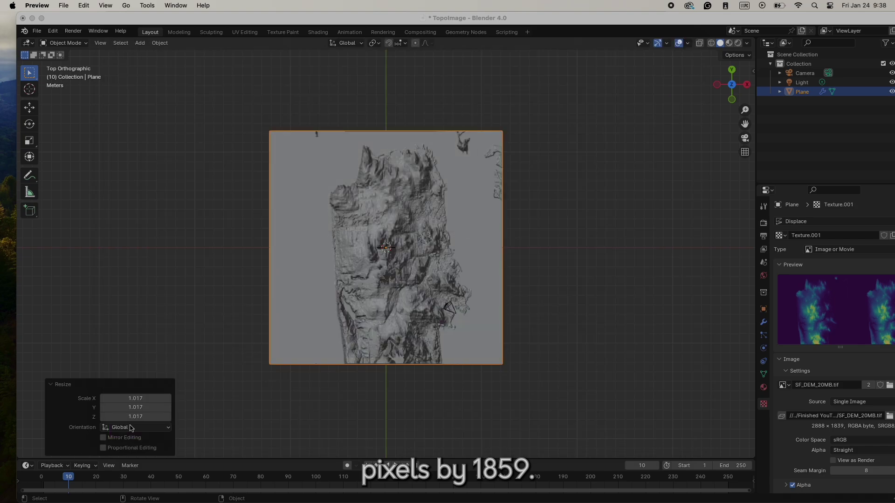
Enter exact Resize scale values of 2.888 and 1.839 for the plane.
{"action": "left_click", "coordinate": [139, 398]}
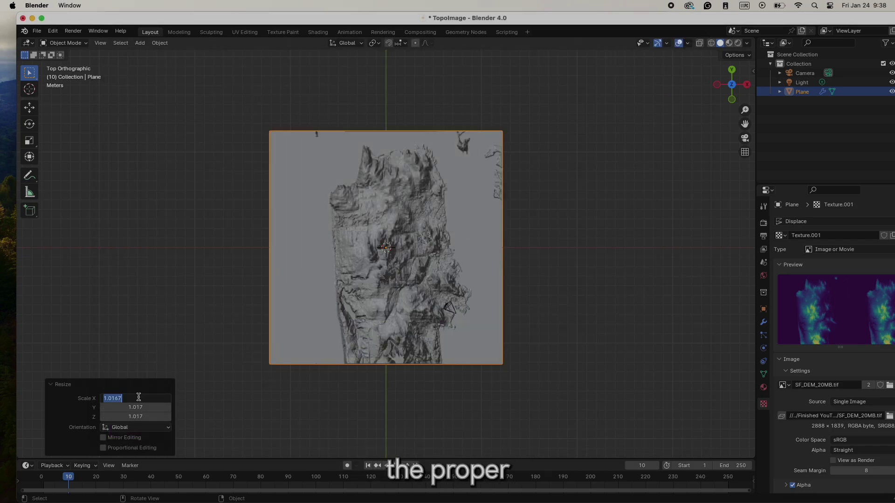
{"action": "type", "text": "1.839"}
{"action": "key", "text": "Return"}
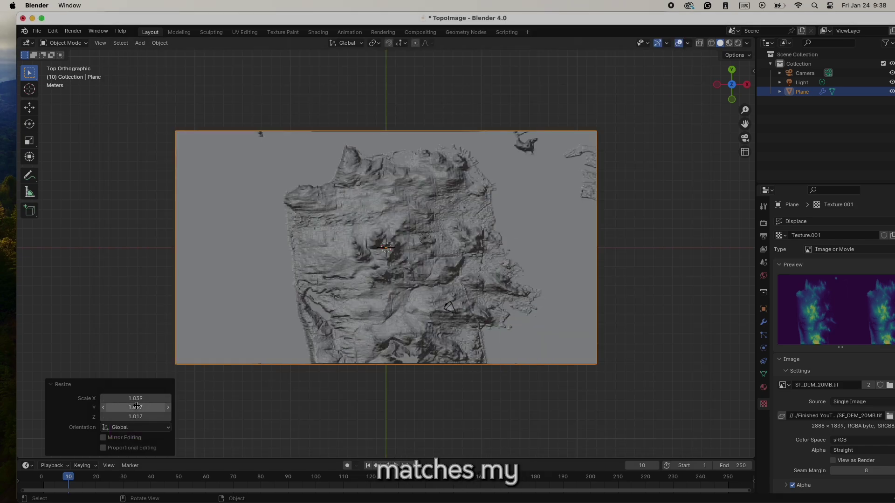
{"action": "left_click", "coordinate": [137, 398]}
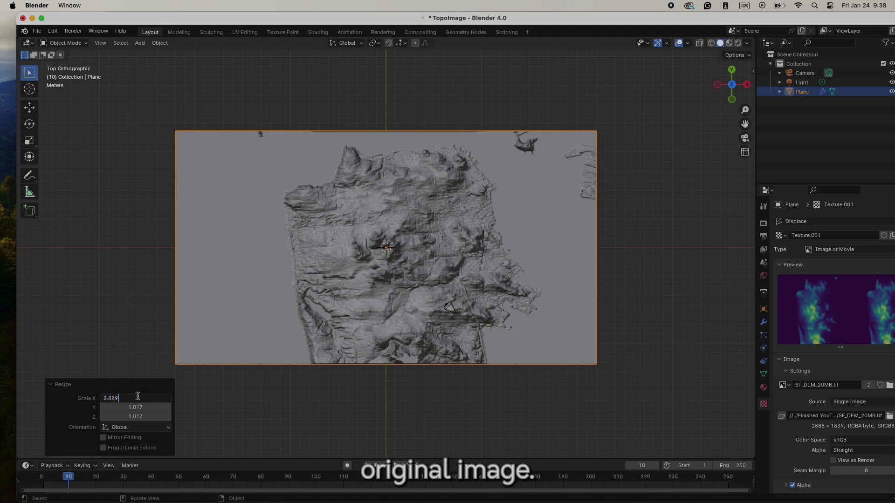
{"action": "type", "text": "2.889"}
{"action": "key", "text": "Return"}
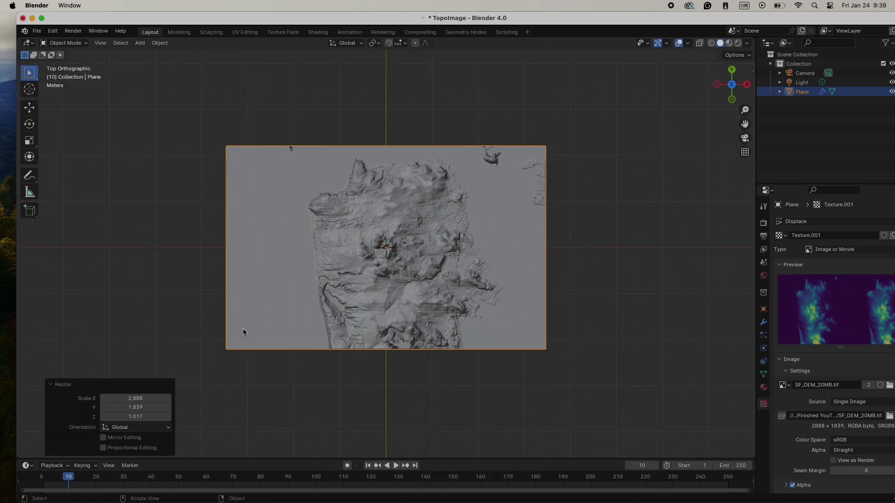
{"action": "scroll", "coordinate": [242, 328], "scroll_direction": "up", "scroll_amount": 5}
{"action": "middle_click_drag", "start_coordinate": [473, 290], "coordinate": [483, 308]}
{"action": "middle_click_drag", "start_coordinate": [483, 308], "coordinate": [480, 319]}
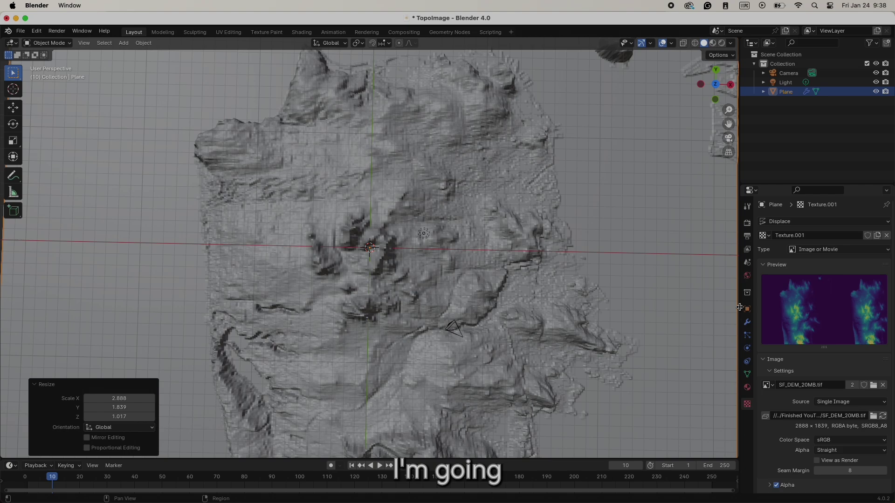
Lower the Displace modifier Strength from 1.000 to 0.400 and orbit to inspect the relief.
{"action": "left_click", "coordinate": [747, 323]}
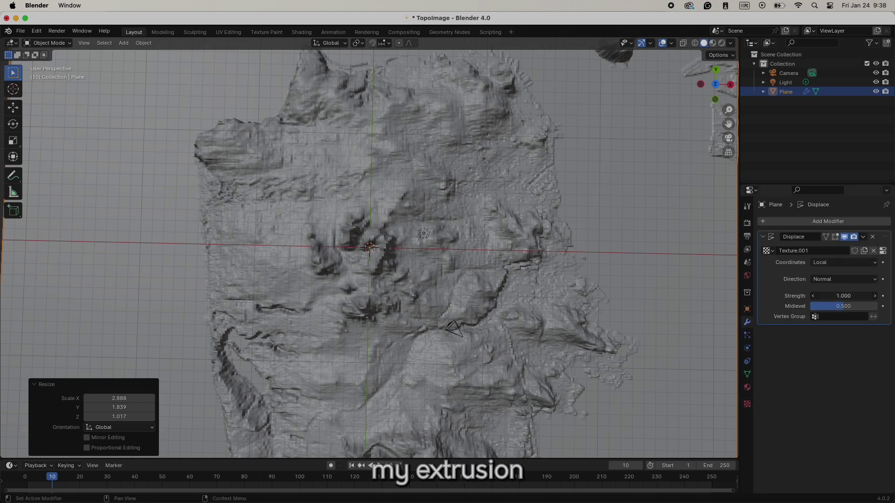
{"action": "left_click_drag", "start_coordinate": [843, 296], "coordinate": [811, 296]}
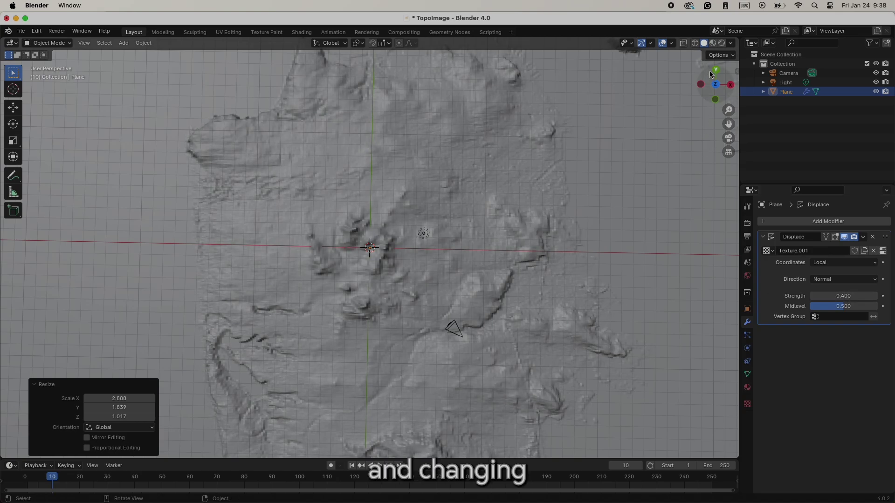
{"action": "left_click_drag", "start_coordinate": [715, 96], "coordinate": [783, 49]}
{"action": "left_click_drag", "start_coordinate": [730, 64], "coordinate": [739, 77]}
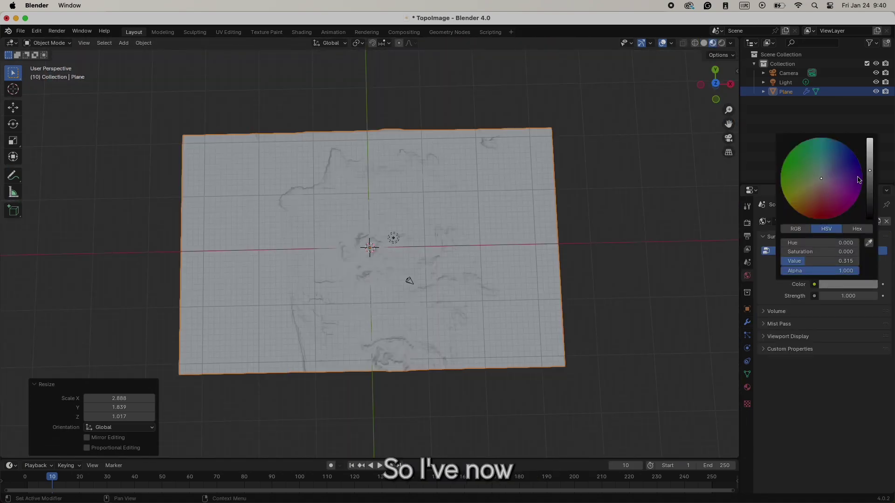
Darken the world background colour slightly and keep Use Nodes enabled.
{"action": "left_click_drag", "start_coordinate": [871, 171], "coordinate": [871, 171]}
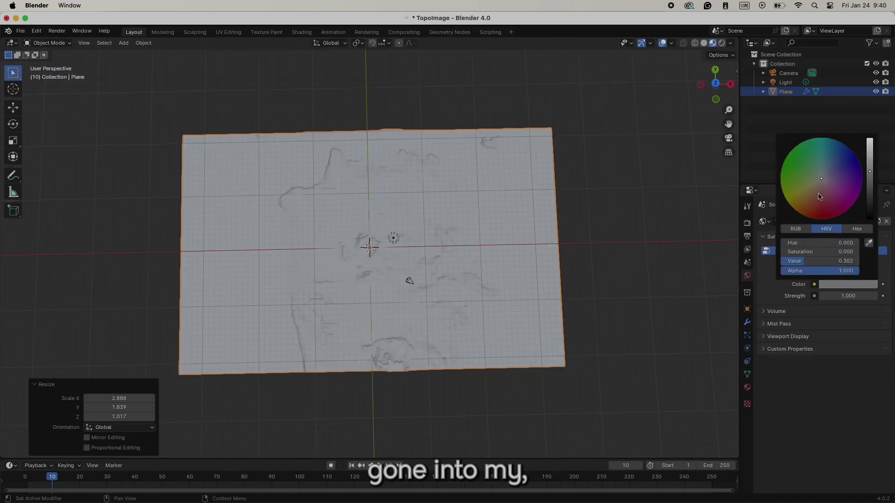
{"action": "left_click", "coordinate": [832, 253]}
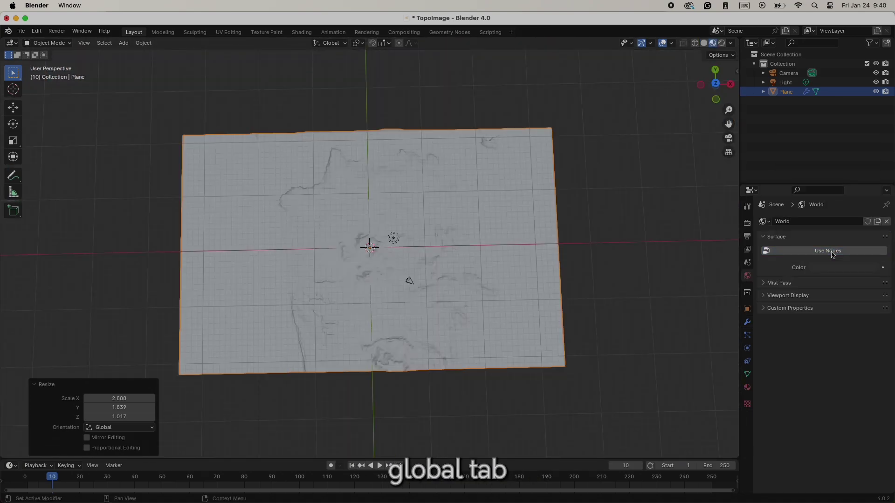
{"action": "left_click", "coordinate": [801, 251]}
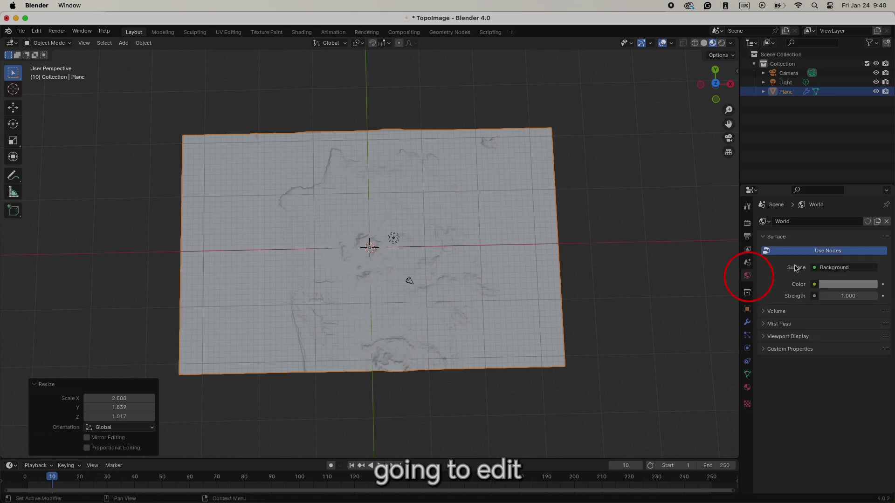
Set the world Mist Pass start to 6.9 m and preview the terrain in rendered shading.
{"action": "left_click", "coordinate": [765, 316]}
{"action": "left_click", "coordinate": [765, 325]}
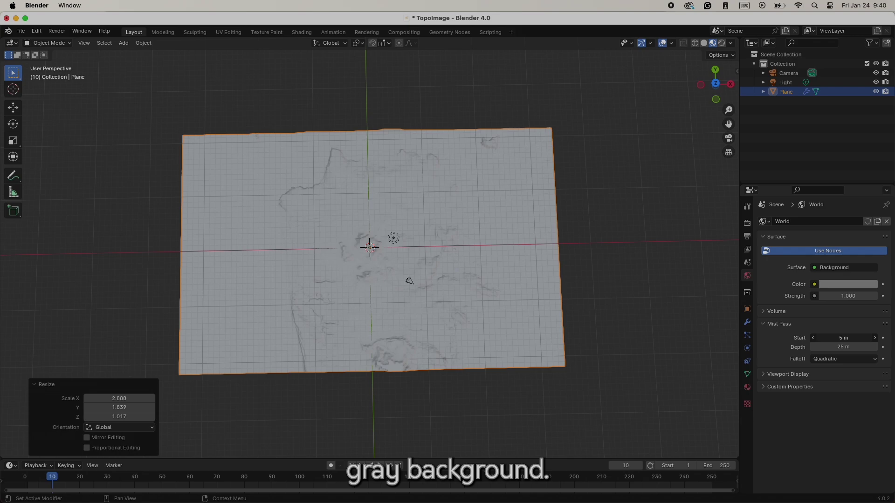
{"action": "left_click_drag", "start_coordinate": [843, 338], "coordinate": [856, 338]}
{"action": "left_click", "coordinate": [722, 42]}
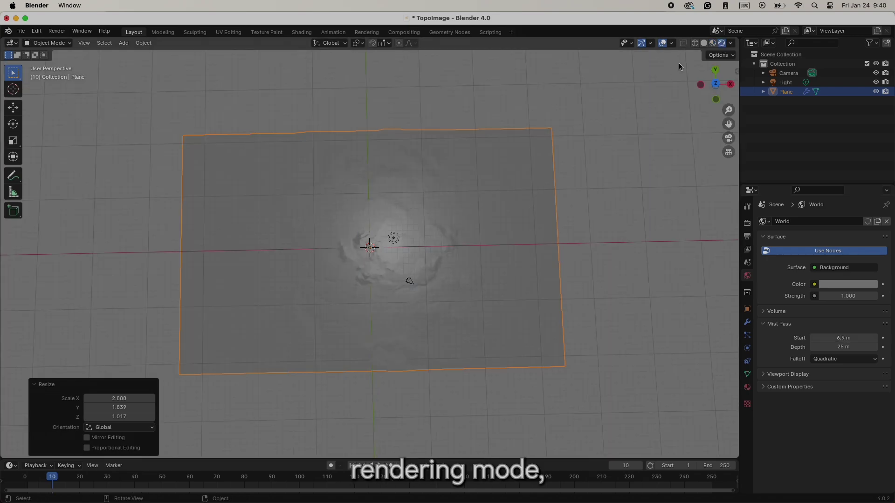
{"action": "mouse_move", "coordinate": [715, 81]}
{"action": "left_mouse_down"}
{"action": "mouse_move", "coordinate": [737, 53]}
{"action": "mouse_move", "coordinate": [734, 18]}
{"action": "mouse_move", "coordinate": [675, 72]}
{"action": "mouse_move", "coordinate": [714, 69]}
{"action": "mouse_move", "coordinate": [700, 82]}
{"action": "left_mouse_up"}
Select the scene light and move it higher above the terrain.
{"action": "left_click", "coordinate": [395, 240]}
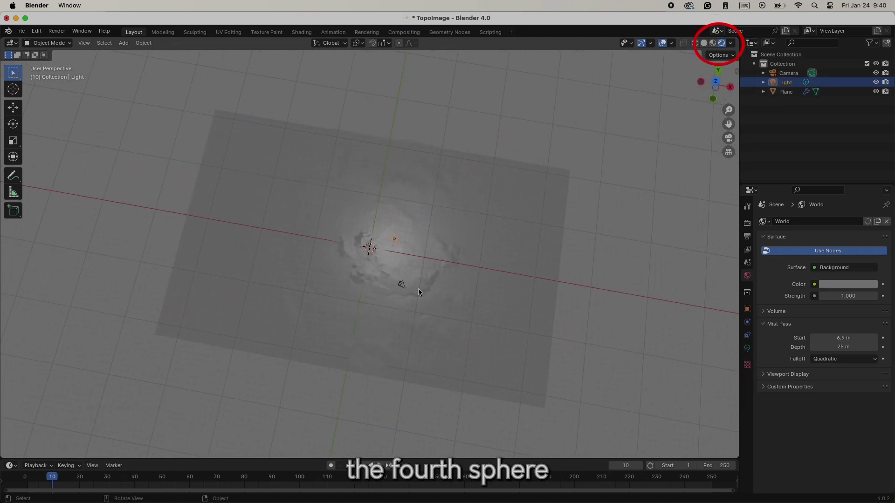
{"action": "left_click_drag", "start_coordinate": [712, 100], "coordinate": [708, 102]}
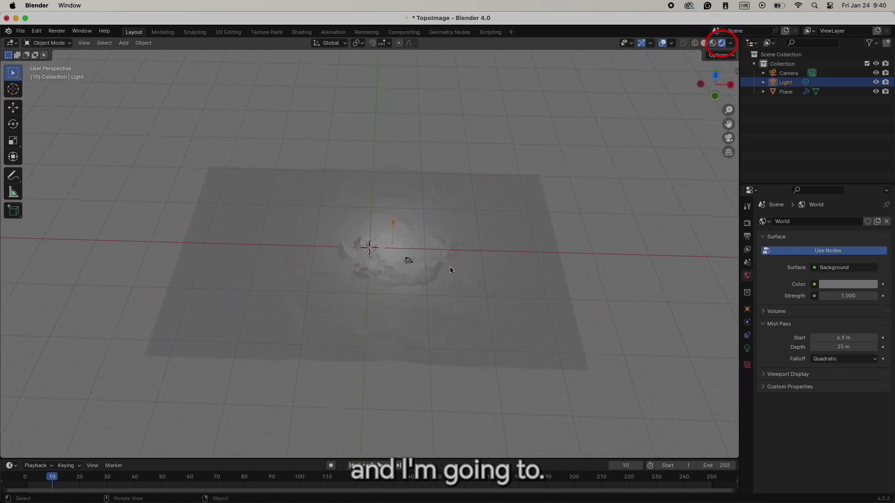
{"action": "key", "text": "g"}
{"action": "left_click", "coordinate": [454, 140]}
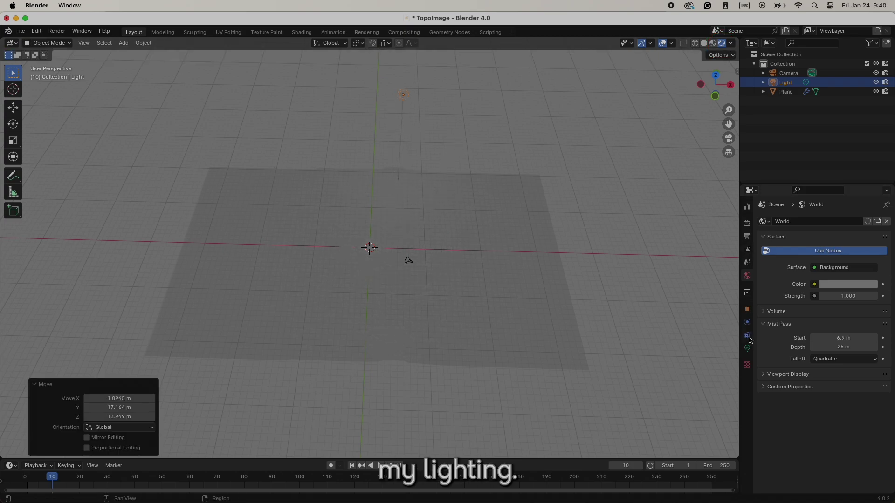
Make the light a sun lamp and raise its Strength to 10.
{"action": "left_click", "coordinate": [748, 348]}
{"action": "left_click", "coordinate": [812, 263]}
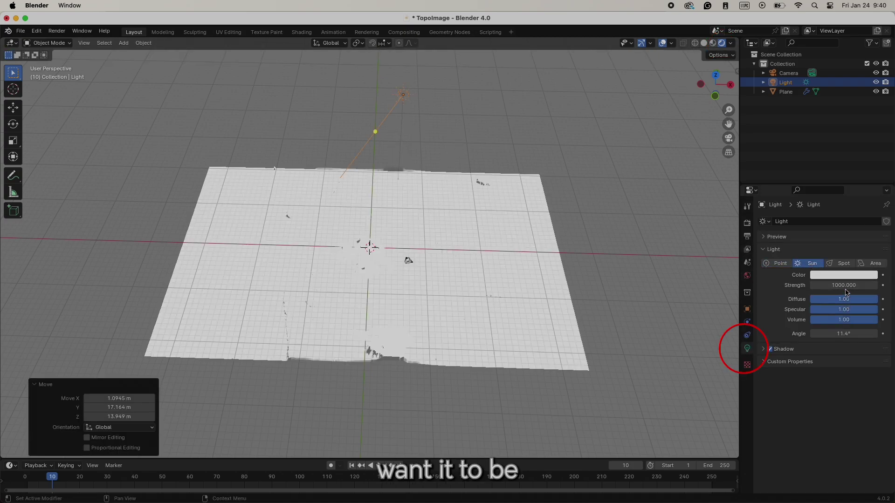
{"action": "left_click_drag", "start_coordinate": [846, 285], "coordinate": [844, 286]}
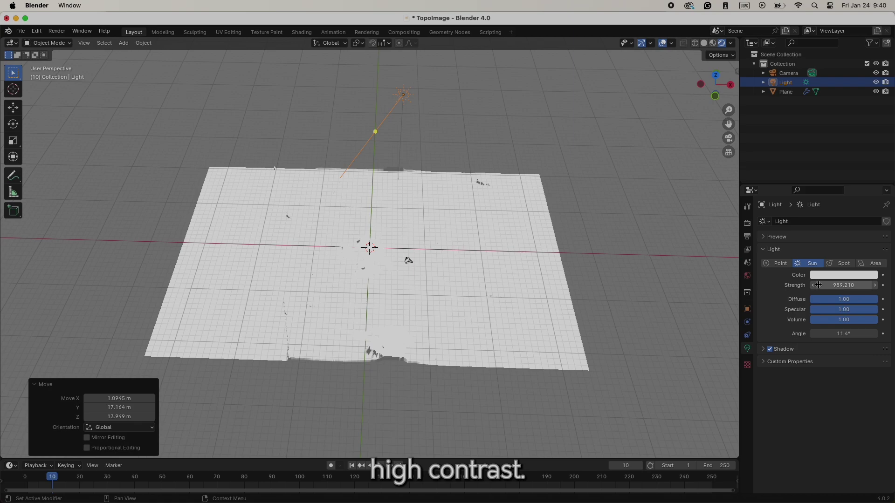
{"action": "left_click", "coordinate": [837, 285]}
{"action": "type", "text": "1000"}
{"action": "key", "text": "Return"}
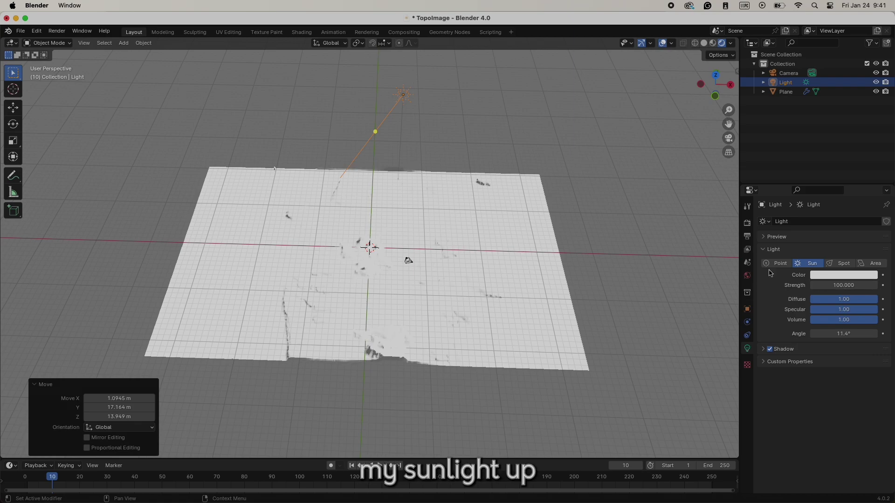
{"action": "scroll", "coordinate": [387, 195], "scroll_direction": "down", "scroll_amount": 6}
Place the sun light higher and farther out over the terrain plane.
{"action": "key", "text": "super+z"}
{"action": "key", "text": "g"}
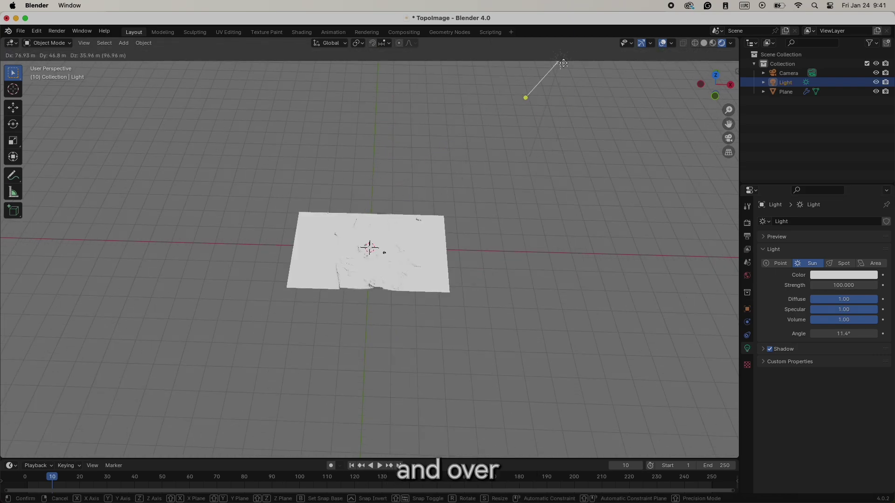
{"action": "left_click", "coordinate": [493, 128]}
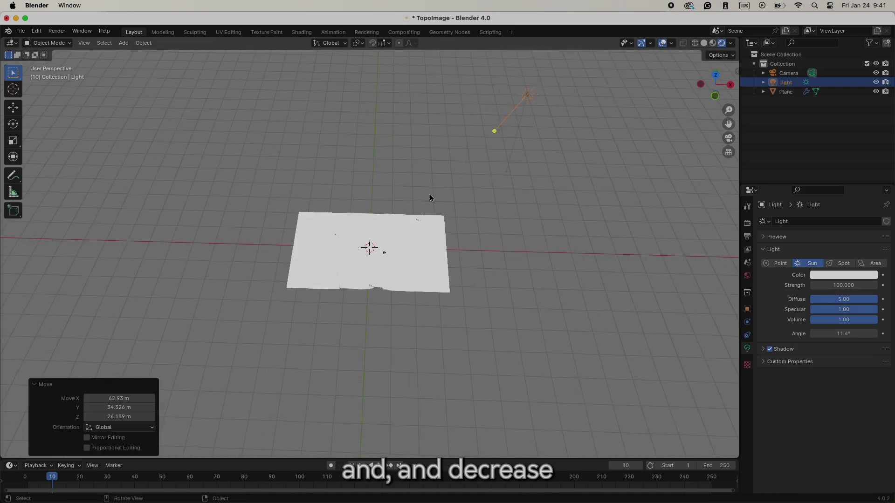
{"action": "type", "text": "30"}
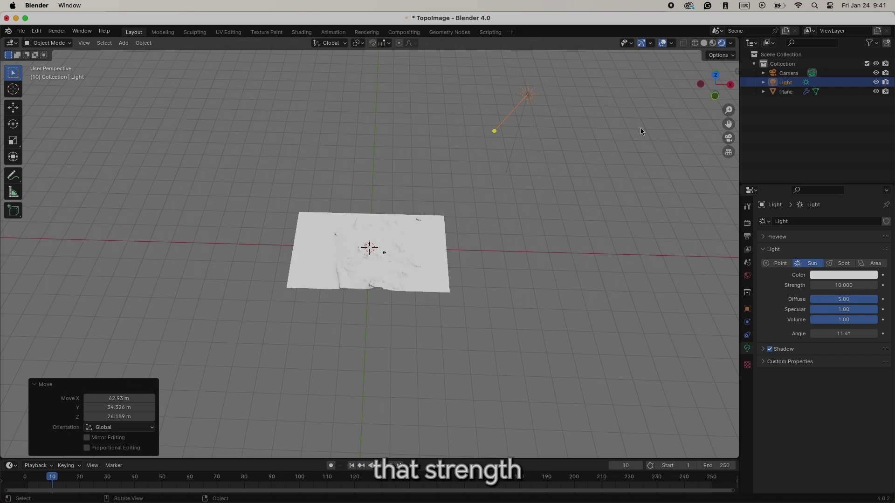
{"action": "left_click_drag", "start_coordinate": [716, 84], "coordinate": [757, 65]}
{"action": "scroll", "coordinate": [354, 236], "scroll_direction": "up", "scroll_amount": 6}
{"action": "left_click_drag", "start_coordinate": [715, 85], "coordinate": [671, 116]}
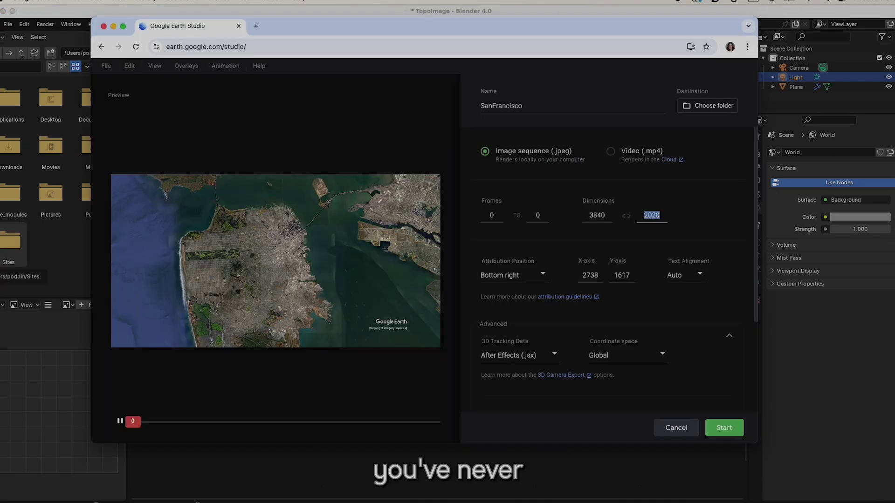
Reopen the SanFrancisco render settings and set the end frame to 0.
{"action": "left_click", "coordinate": [673, 429]}
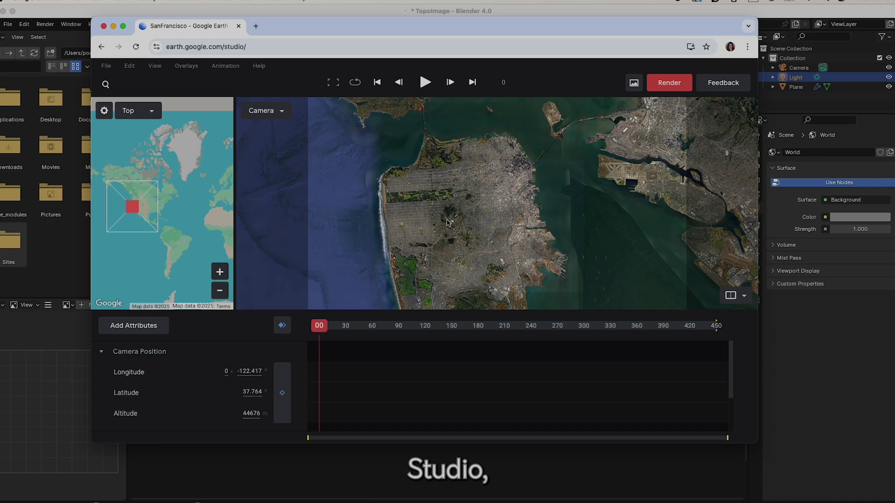
{"action": "left_click", "coordinate": [670, 82]}
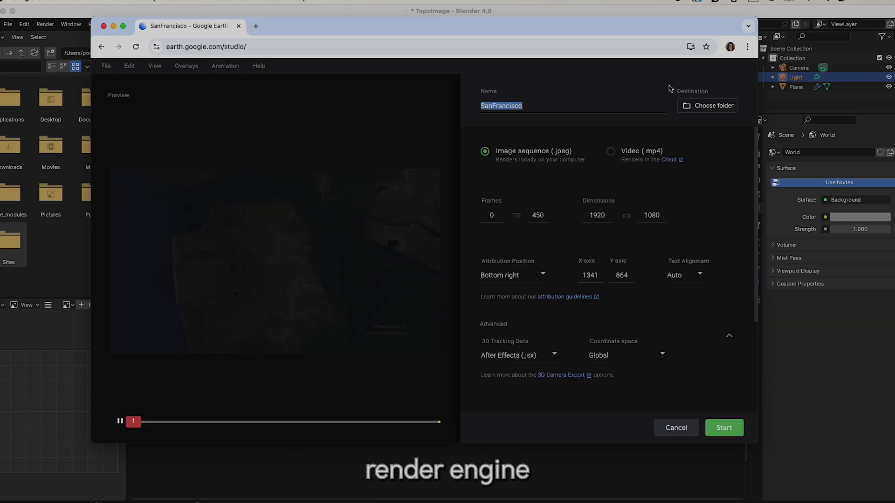
{"action": "double_click", "coordinate": [541, 216]}
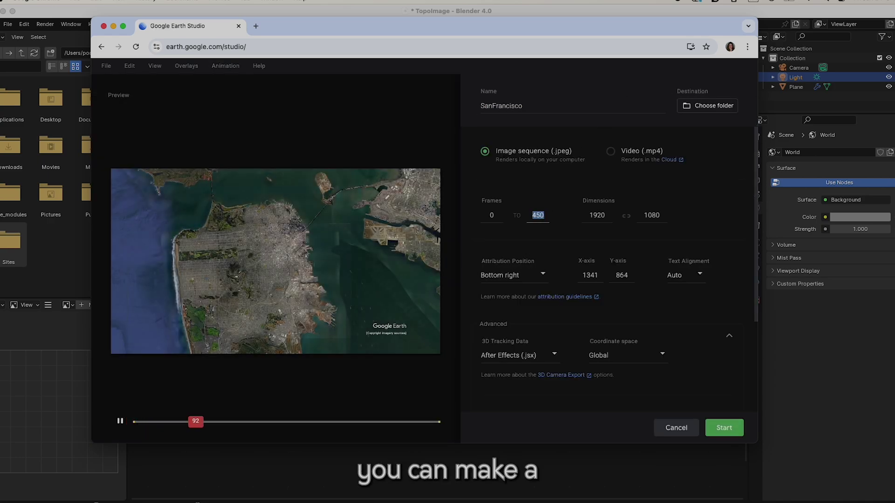
{"action": "type", "text": "0"}
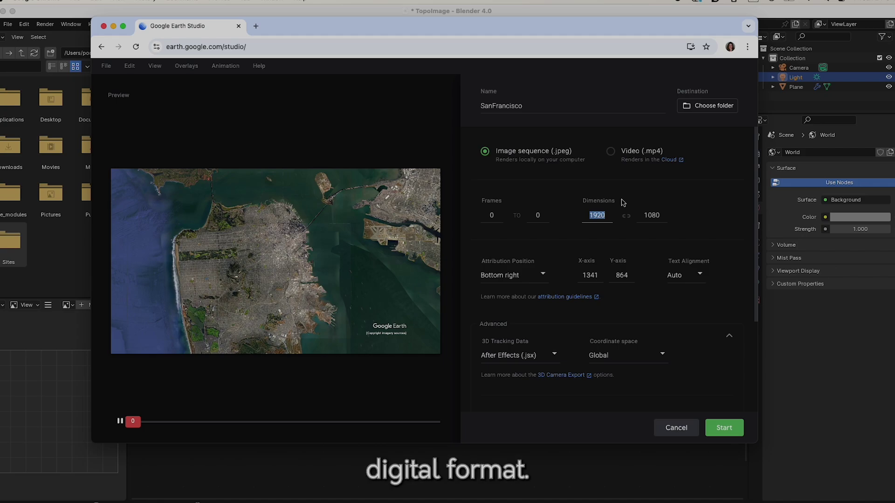
Set the render dimensions to 2888 × 1839 and pick the destination folder.
{"action": "type", "text": "2888"}
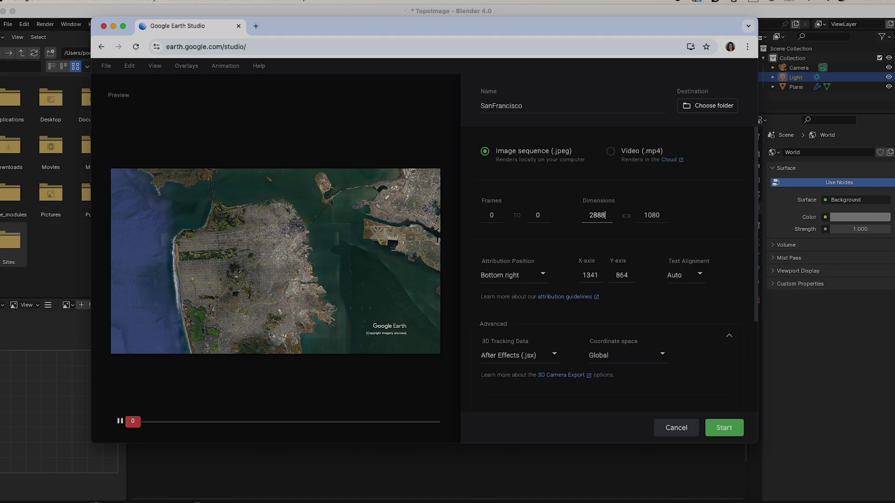
{"action": "double_click", "coordinate": [652, 216]}
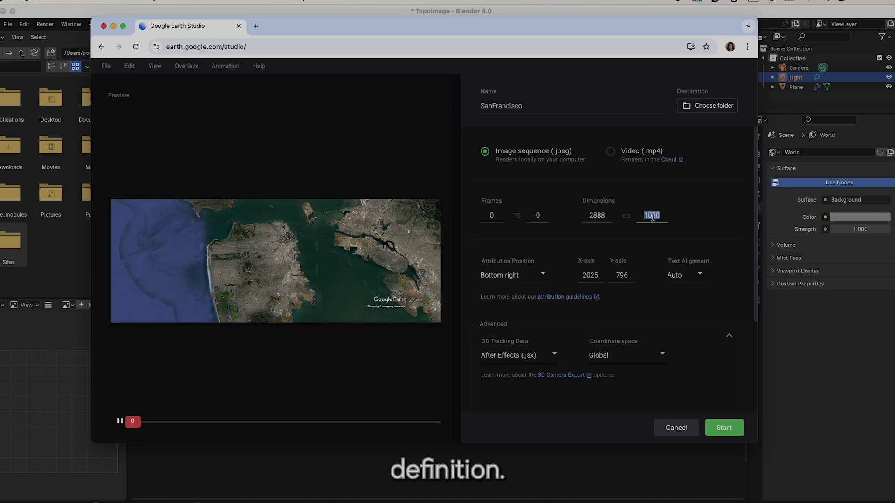
{"action": "type", "text": "18"}
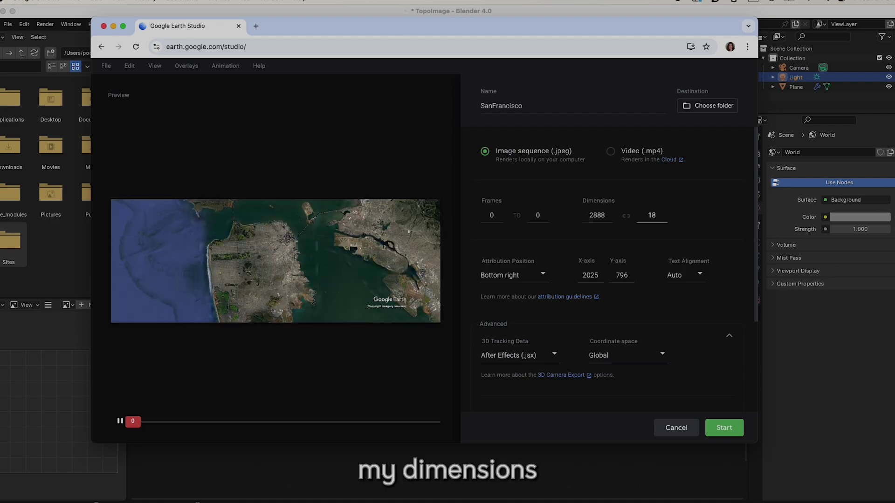
{"action": "type", "text": "39"}
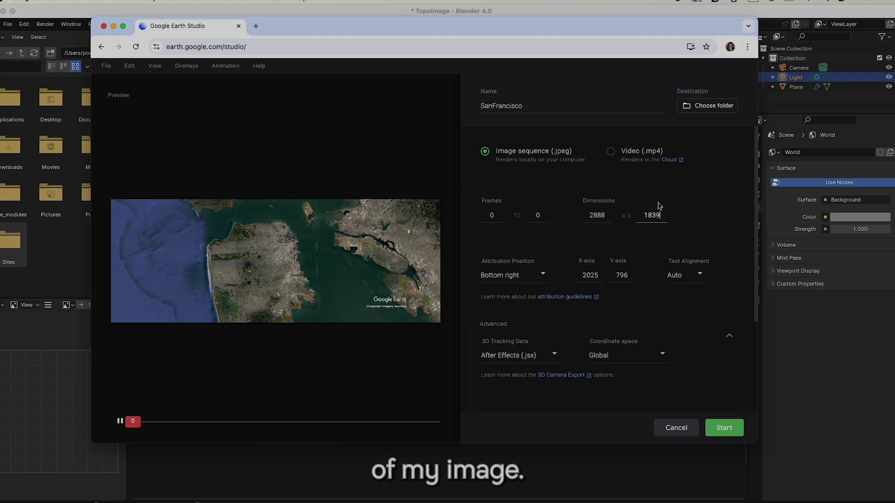
{"action": "key", "text": "Return"}
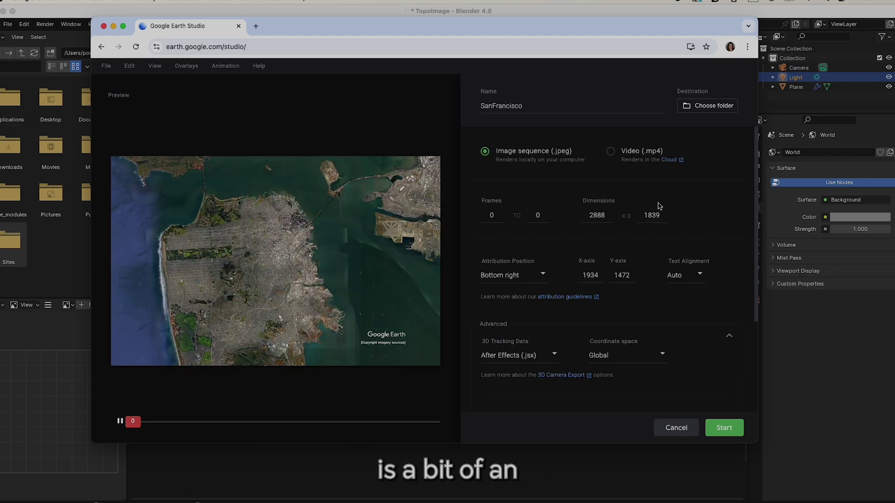
{"action": "left_click", "coordinate": [707, 107]}
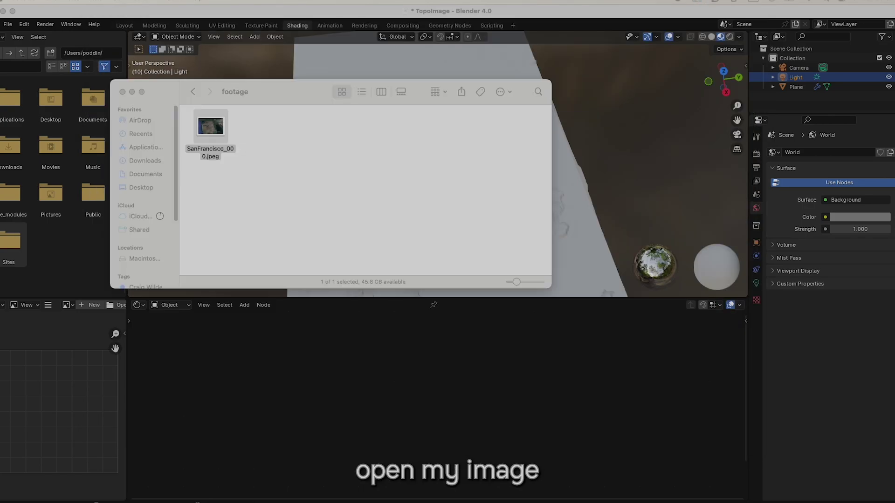
Zoom into central San Francisco in SanFrancisco_000.jpeg, then close Preview and the footage folder.
{"action": "left_click_drag", "start_coordinate": [344, 69], "coordinate": [298, 41]}
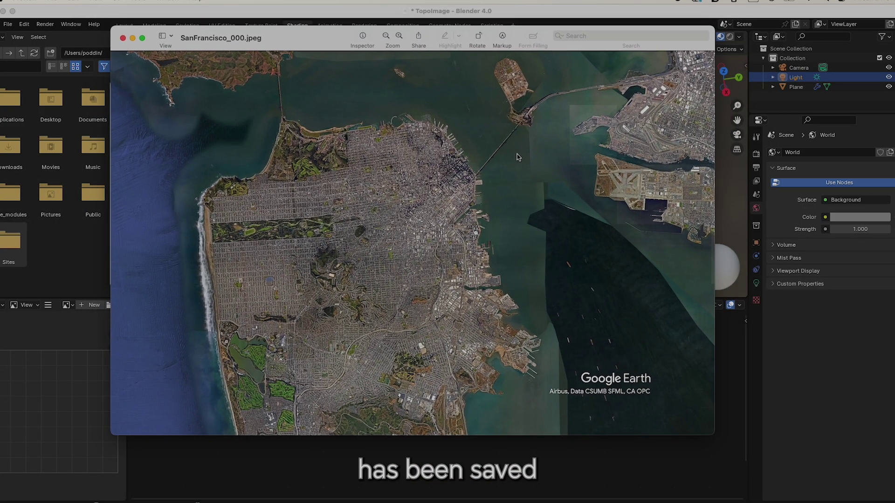
{"action": "left_click", "coordinate": [400, 37]}
{"action": "left_click", "coordinate": [398, 37]}
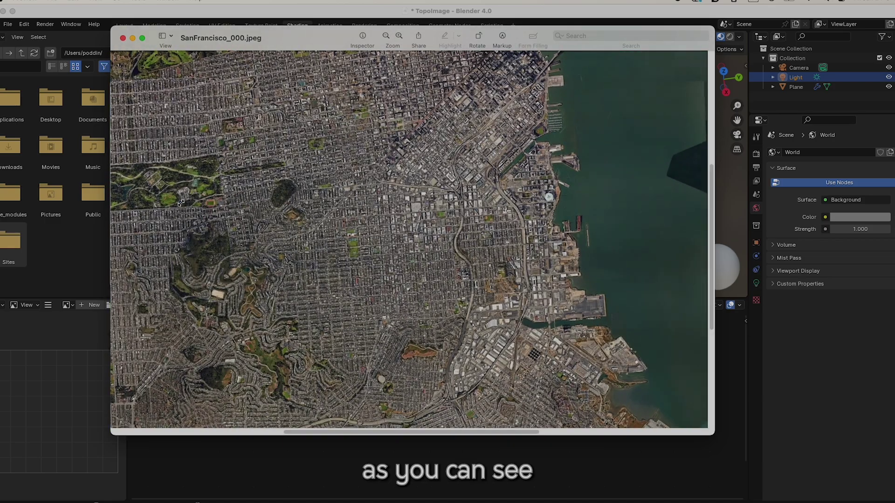
{"action": "left_click_drag", "start_coordinate": [181, 203], "coordinate": [204, 228]}
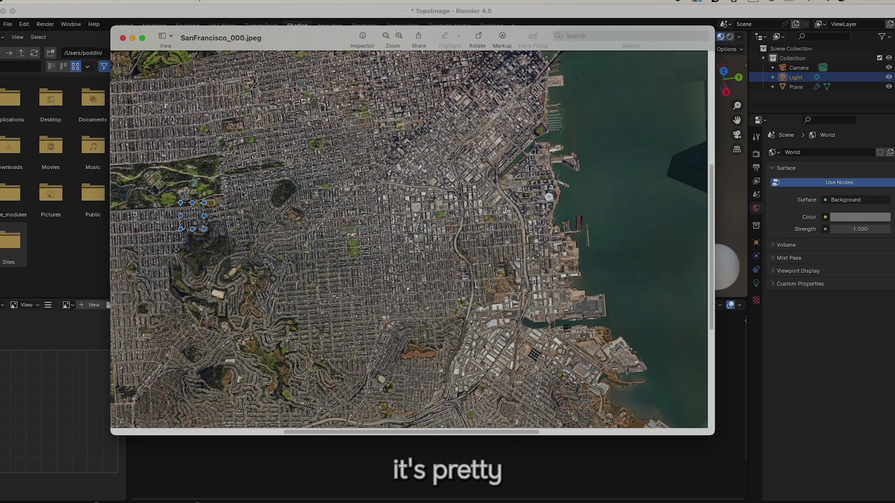
{"action": "left_click", "coordinate": [402, 37]}
{"action": "left_click_drag", "start_coordinate": [435, 434], "coordinate": [300, 434]}
{"action": "scroll", "coordinate": [312, 190], "scroll_direction": "up", "scroll_amount": 4}
{"action": "scroll", "coordinate": [312, 189], "scroll_direction": "up", "scroll_amount": 5}
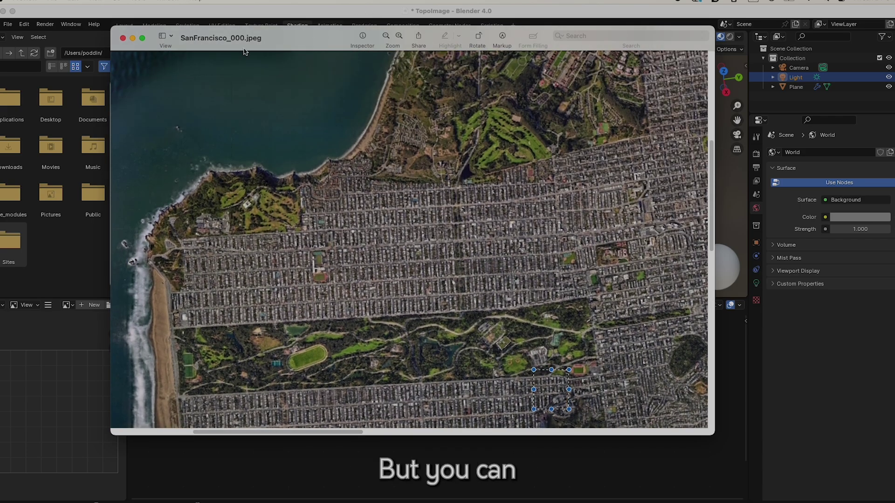
{"action": "left_click", "coordinate": [122, 38]}
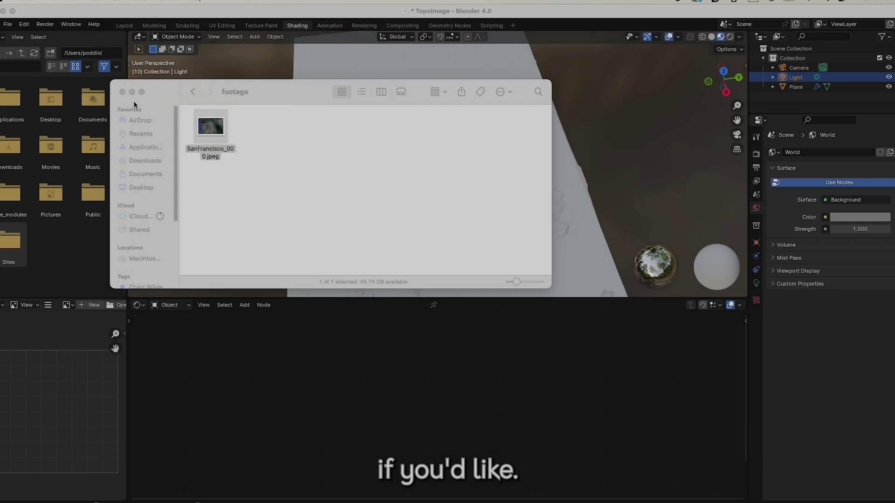
{"action": "left_click", "coordinate": [124, 91]}
View the terrain plane from straight above and give it a new material.
{"action": "left_click_drag", "start_coordinate": [722, 73], "coordinate": [669, 23]}
{"action": "left_click", "coordinate": [723, 64]}
{"action": "left_click", "coordinate": [547, 176]}
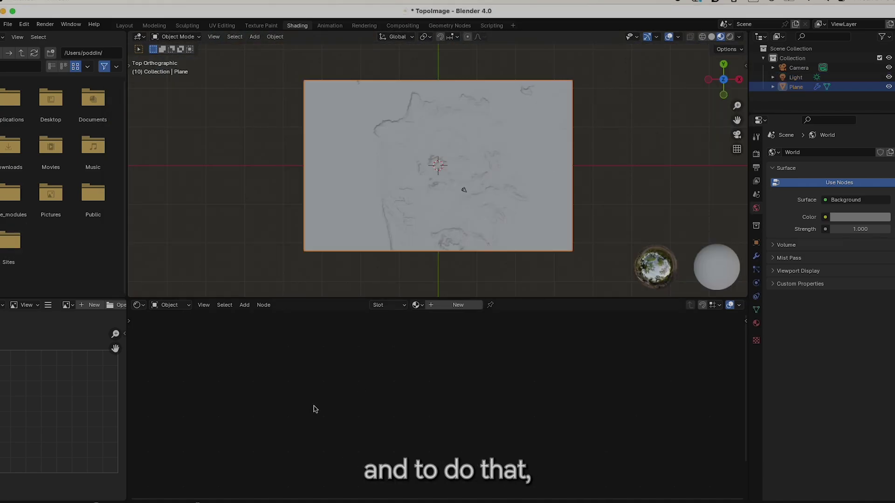
{"action": "left_click", "coordinate": [463, 305]}
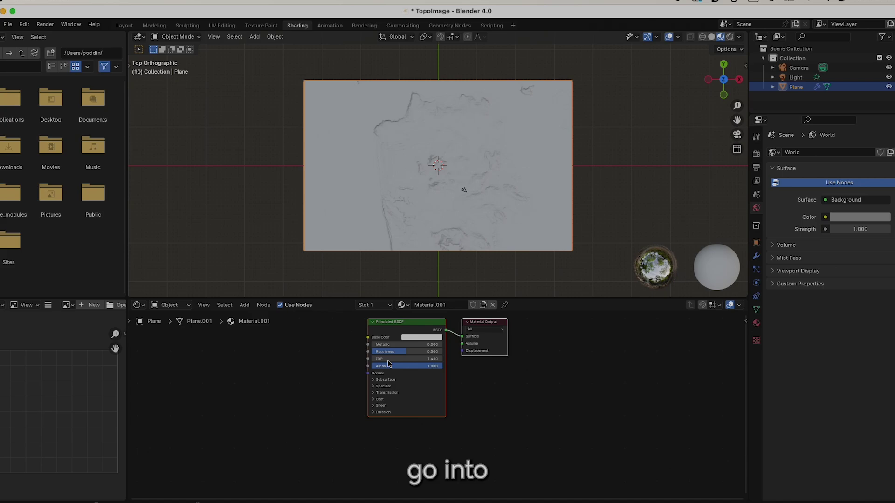
Add an Image Texture node left of the Principled BSDF with a new Untitled image.
{"action": "left_click", "coordinate": [244, 306]}
{"action": "mouse_move", "coordinate": [269, 368]}
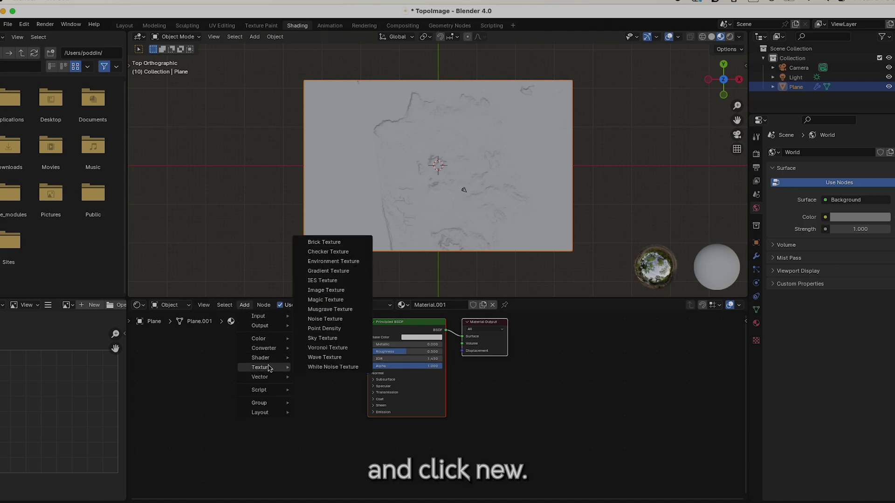
{"action": "left_click", "coordinate": [326, 290]}
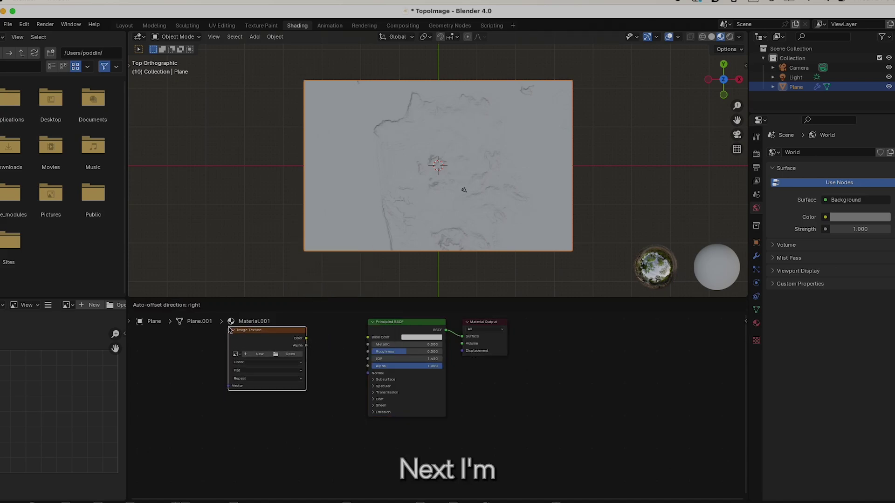
{"action": "left_click", "coordinate": [246, 348]}
{"action": "left_click", "coordinate": [236, 353]}
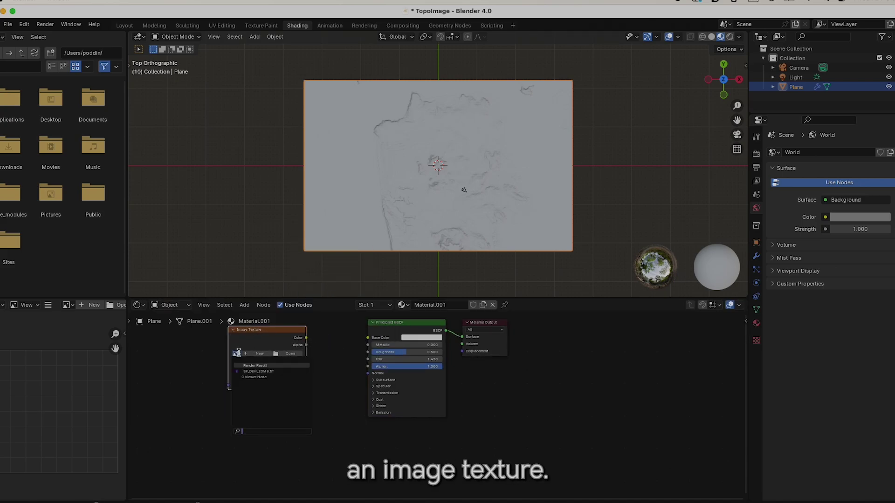
{"action": "left_click", "coordinate": [247, 353]}
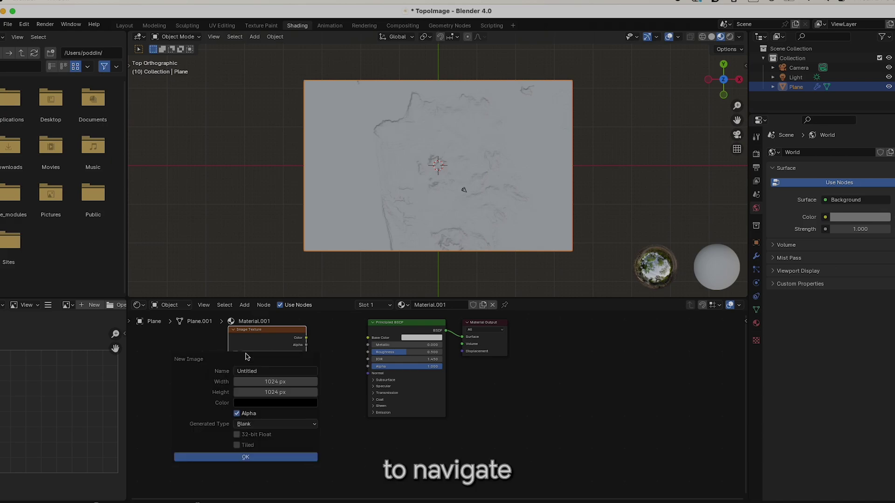
{"action": "left_click", "coordinate": [254, 456]}
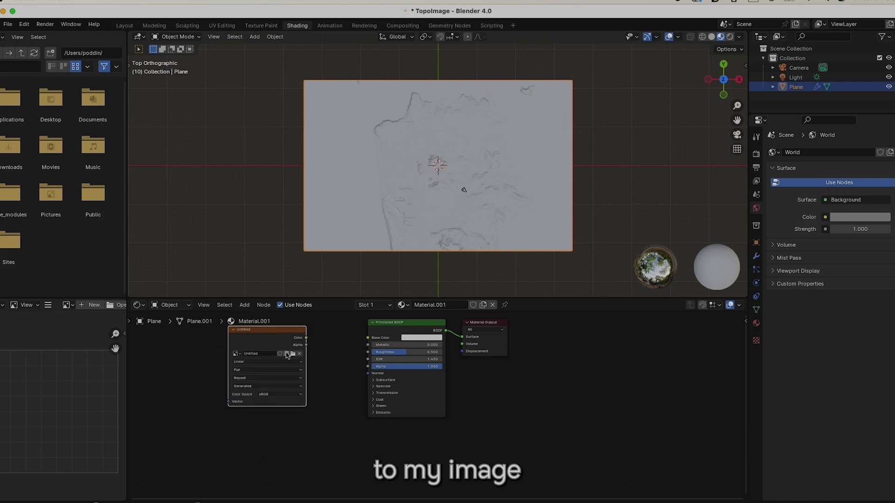
Load SanFrancisco_000.jpeg into the Image Texture and link its Color to Base Color.
{"action": "left_click", "coordinate": [293, 354]}
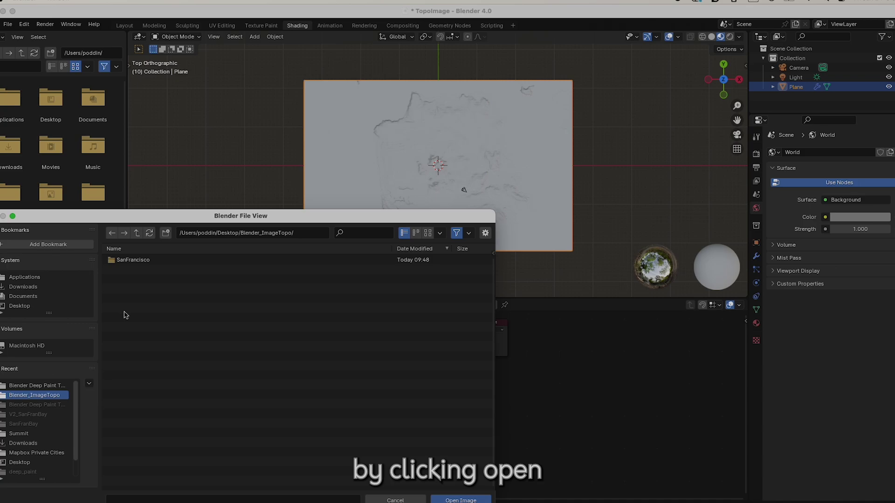
{"action": "double_click", "coordinate": [133, 259]}
{"action": "double_click", "coordinate": [135, 260]}
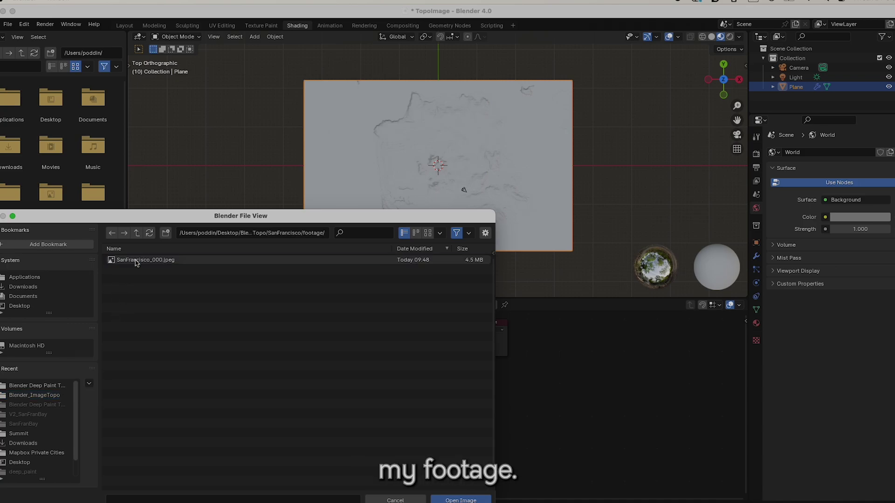
{"action": "left_click", "coordinate": [135, 261]}
{"action": "left_click", "coordinate": [461, 500]}
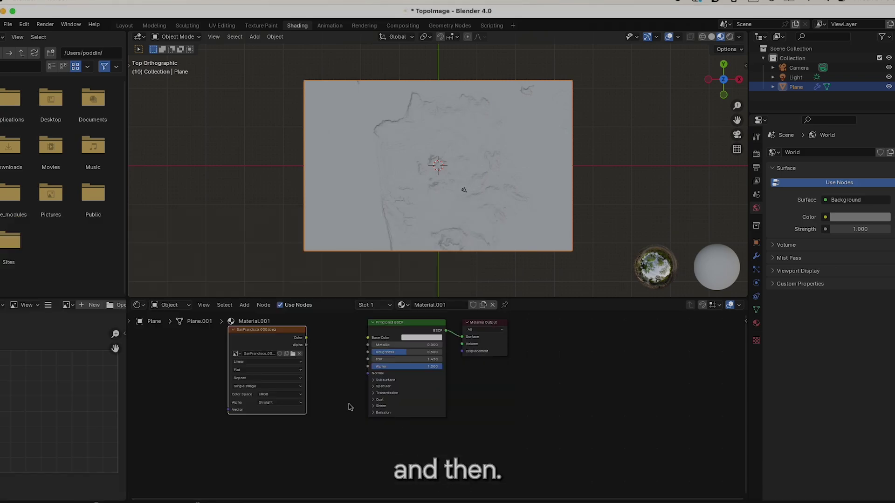
{"action": "left_click_drag", "start_coordinate": [365, 340], "coordinate": [367, 342]}
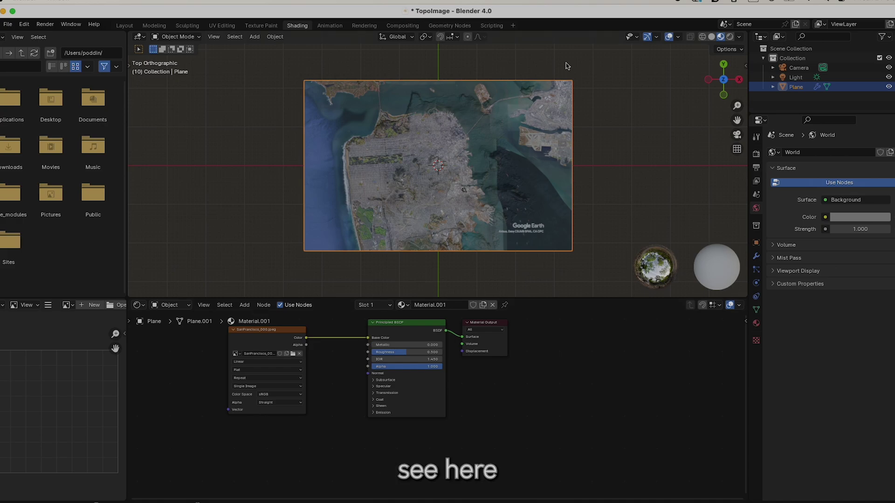
Orbit around the plane to inspect the draped San Francisco satellite map.
{"action": "left_click_drag", "start_coordinate": [724, 80], "coordinate": [684, 113]}
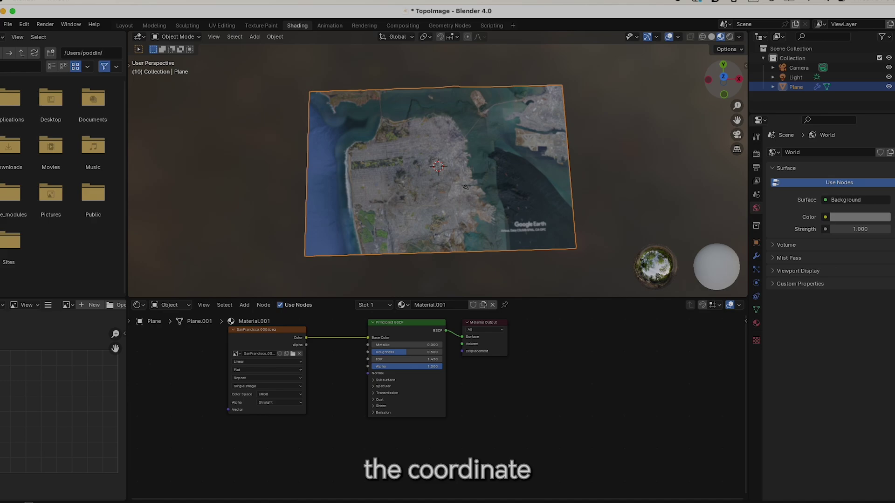
{"action": "mouse_move", "coordinate": [730, 84]}
{"action": "left_mouse_down"}
{"action": "mouse_move", "coordinate": [713, 91]}
{"action": "mouse_move", "coordinate": [725, 94]}
{"action": "left_mouse_up"}
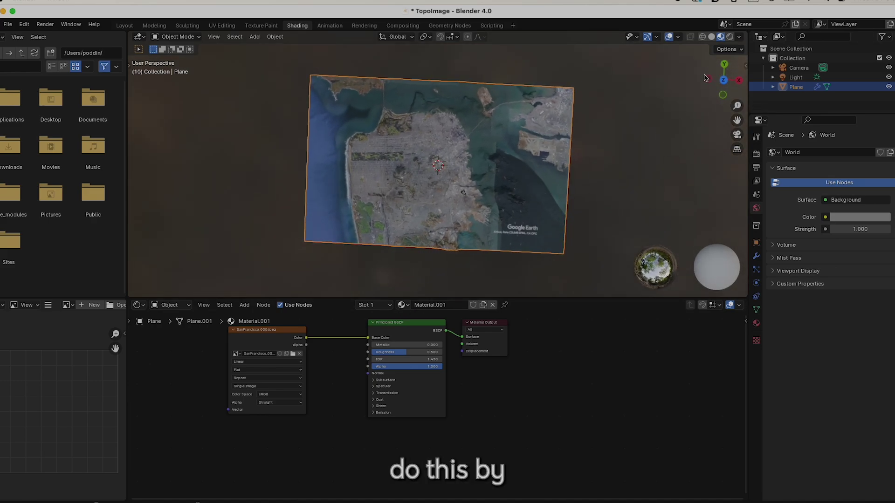
{"action": "left_click_drag", "start_coordinate": [728, 81], "coordinate": [724, 77]}
{"action": "middle_click_drag", "start_coordinate": [468, 185], "coordinate": [466, 189]}
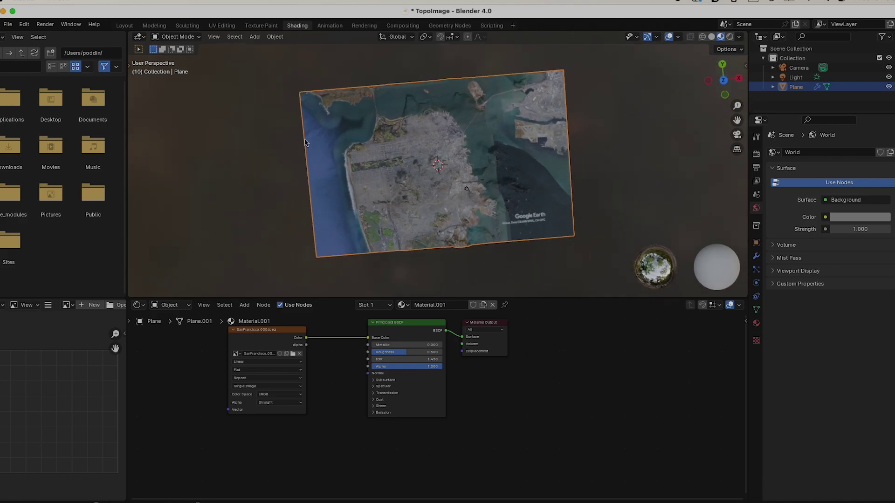
Switch to the UV Editing workspace, adjust the view, and return the plane to Object Mode.
{"action": "left_click", "coordinate": [222, 25]}
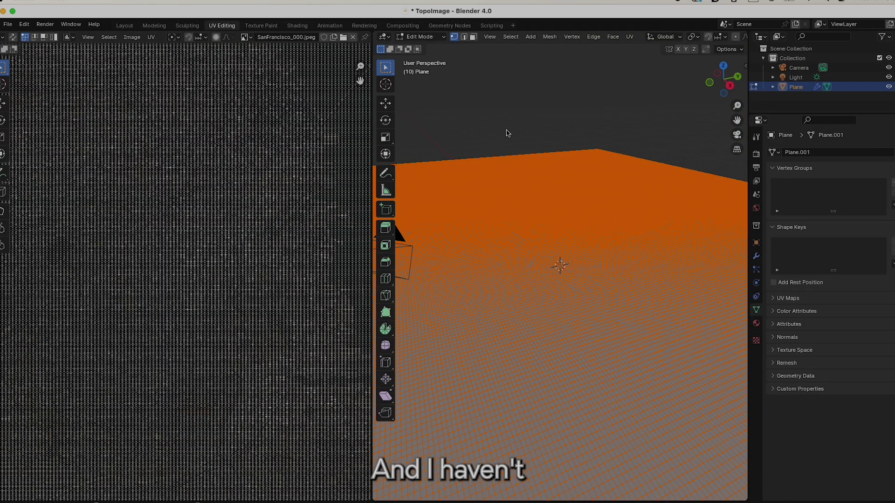
{"action": "left_click_drag", "start_coordinate": [727, 70], "coordinate": [725, 79]}
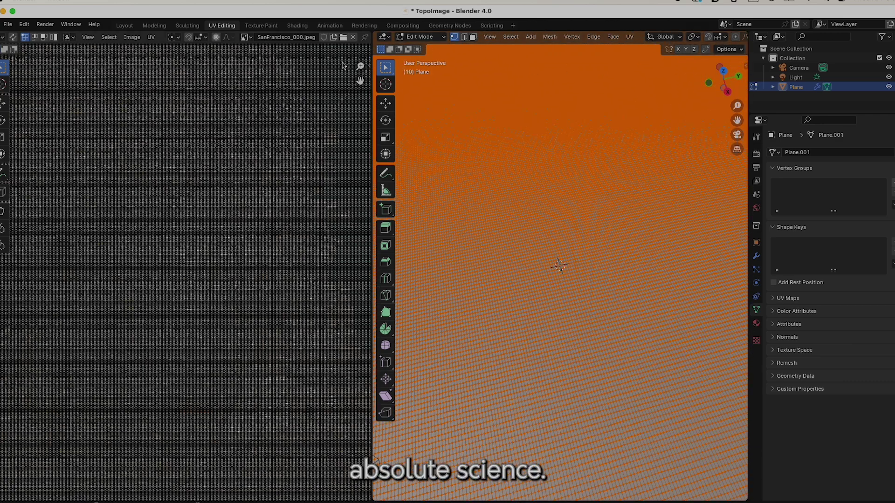
{"action": "scroll", "coordinate": [220, 139], "scroll_direction": "down", "scroll_amount": 10}
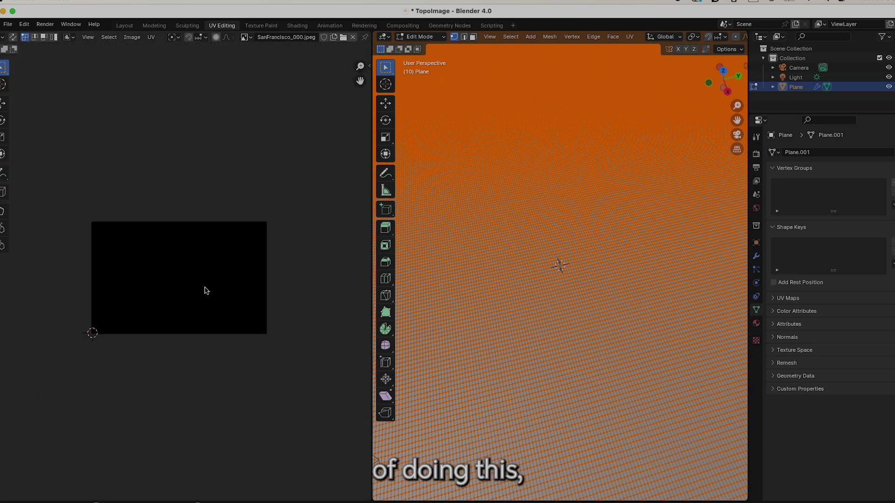
{"action": "scroll", "coordinate": [157, 310], "scroll_direction": "up", "scroll_amount": 2}
{"action": "left_click", "coordinate": [423, 37]}
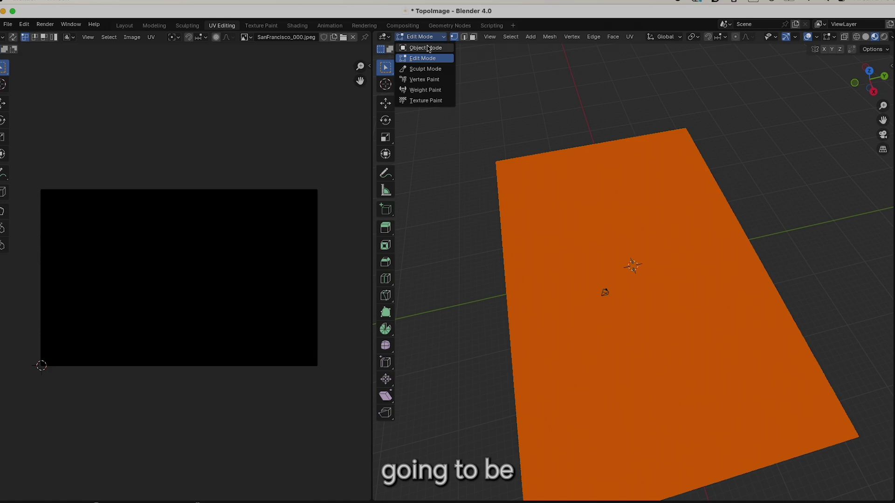
{"action": "left_click", "coordinate": [428, 47]}
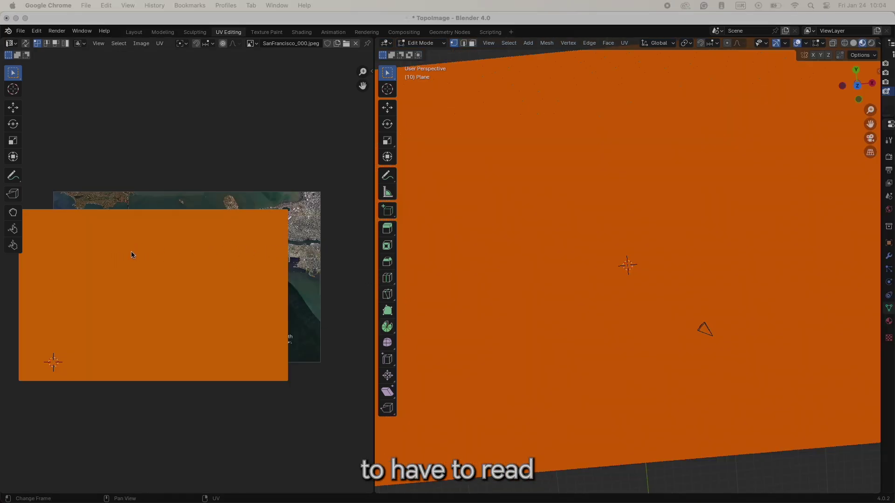
Zoom in and out to inspect the displaced San Francisco terrain mesh.
{"action": "scroll", "coordinate": [471, 186], "scroll_direction": "up", "scroll_amount": 6}
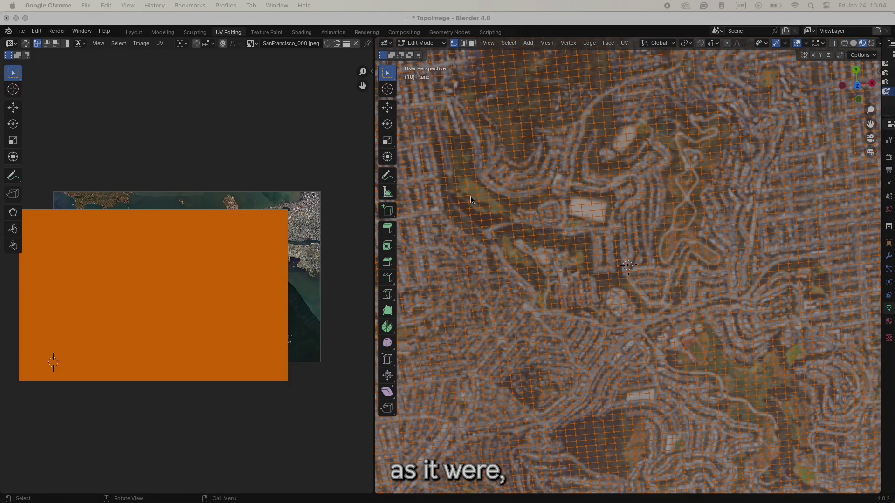
{"action": "scroll", "coordinate": [471, 198], "scroll_direction": "down", "scroll_amount": 8}
{"action": "scroll", "coordinate": [513, 256], "scroll_direction": "up", "scroll_amount": 8}
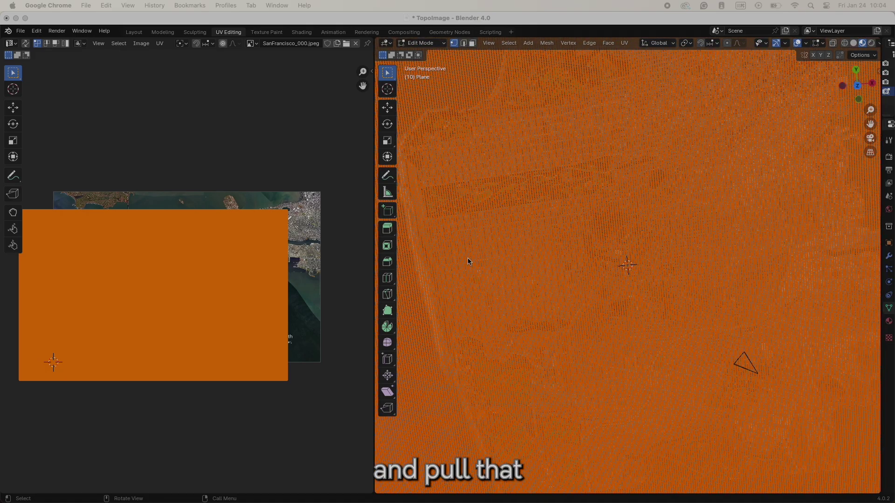
{"action": "scroll", "coordinate": [468, 258], "scroll_direction": "up", "scroll_amount": 6}
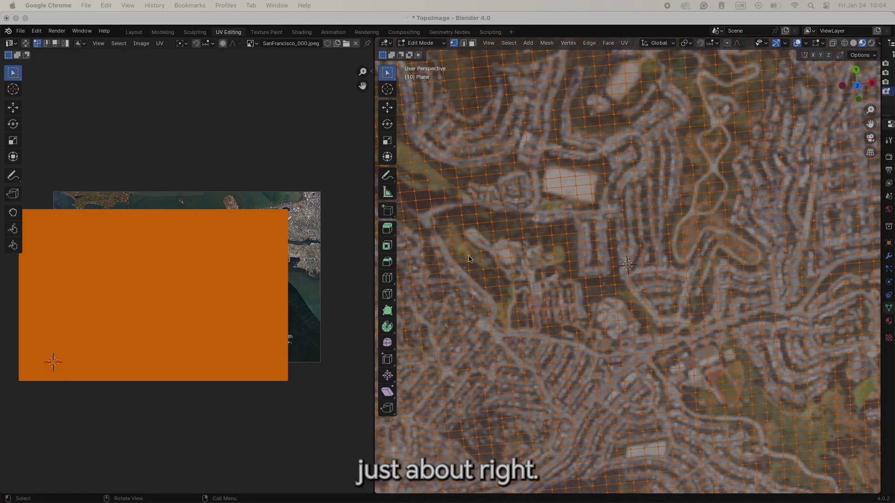
{"action": "scroll", "coordinate": [469, 260], "scroll_direction": "down", "scroll_amount": 5}
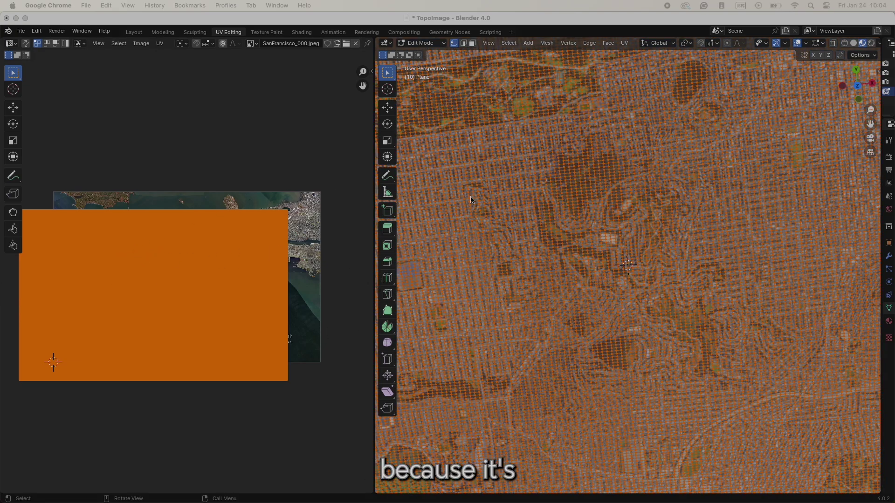
{"action": "scroll", "coordinate": [471, 199], "scroll_direction": "up", "scroll_amount": 3}
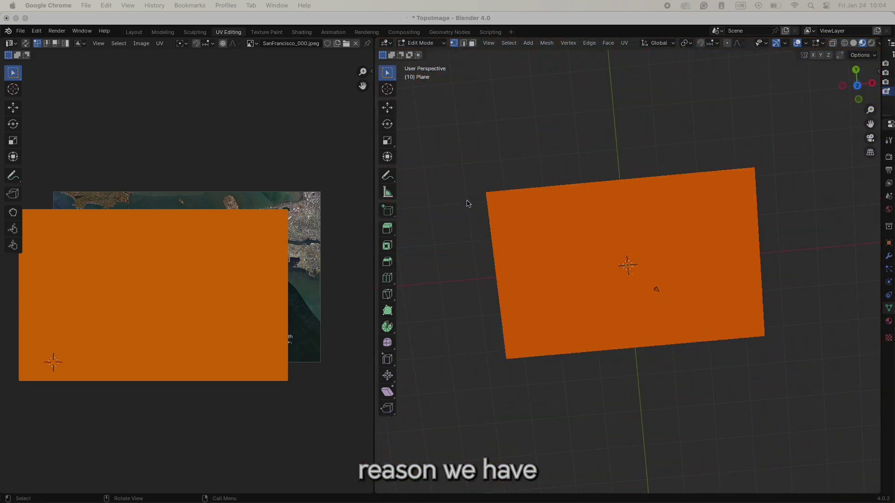
{"action": "scroll", "coordinate": [512, 259], "scroll_direction": "up", "scroll_amount": 8}
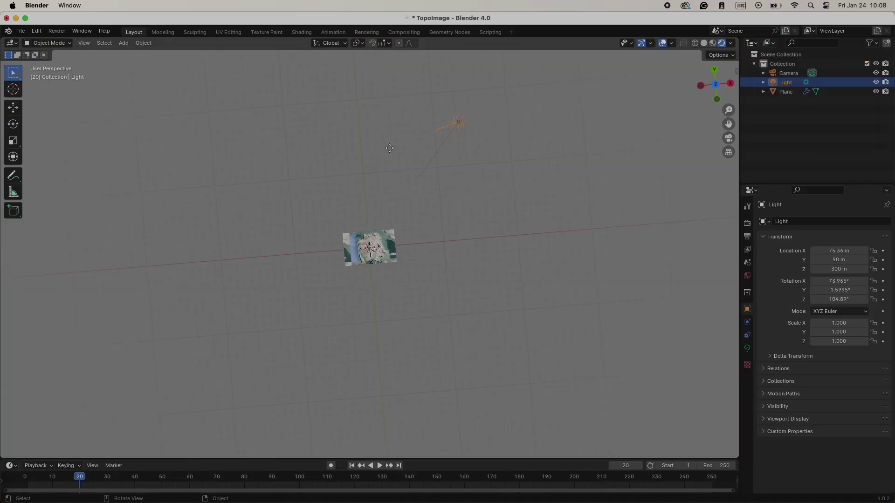
{"action": "scroll", "coordinate": [434, 252], "scroll_direction": "up", "scroll_amount": 10}
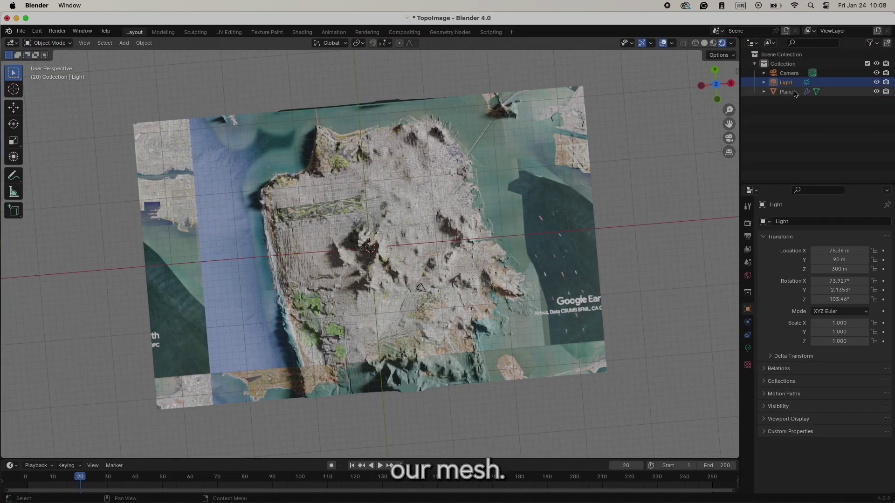
Enter Edit Mode on the Plane with Material Preview shading, viewed from the top.
{"action": "left_click", "coordinate": [794, 92]}
{"action": "key", "text": "Tab"}
{"action": "left_click_drag", "start_coordinate": [733, 84], "coordinate": [726, 85]}
{"action": "left_click", "coordinate": [713, 43]}
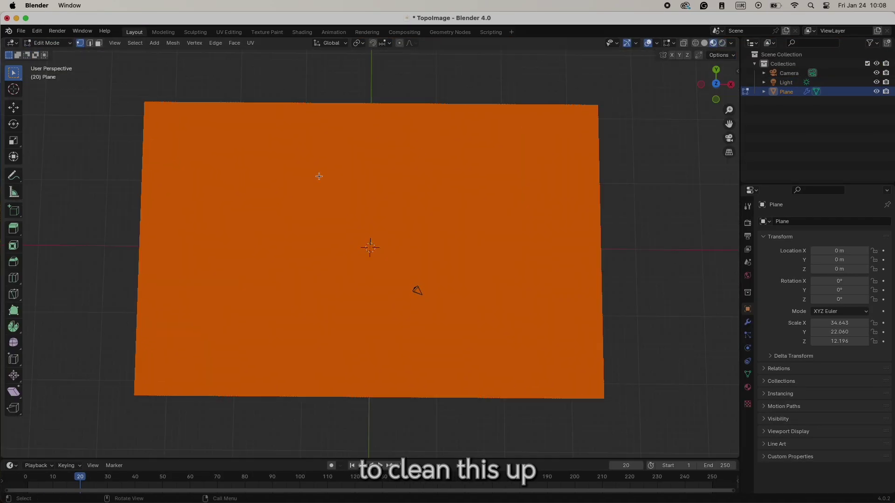
{"action": "scroll", "coordinate": [303, 185], "scroll_direction": "up", "scroll_amount": 3}
{"action": "scroll", "coordinate": [287, 194], "scroll_direction": "down", "scroll_amount": 3}
{"action": "left_click", "coordinate": [716, 84]}
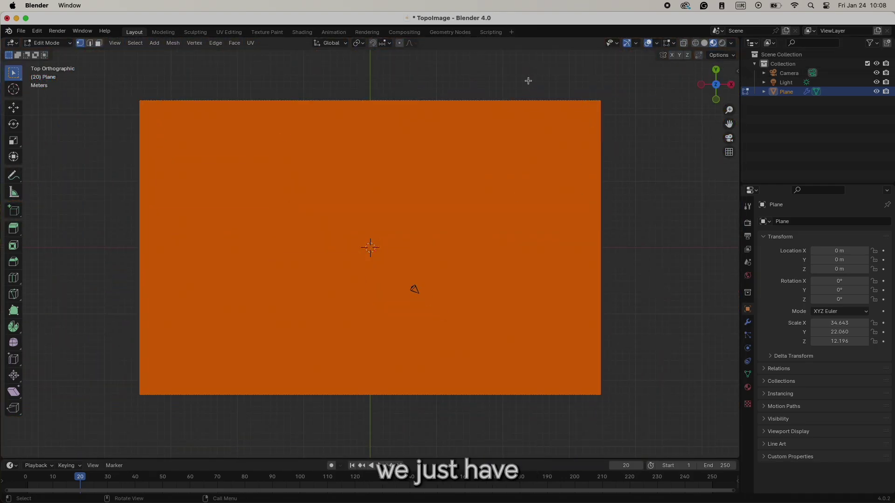
In face select mode, delete the strip of faces past the map's right edge.
{"action": "left_click_drag", "start_coordinate": [524, 85], "coordinate": [637, 411]}
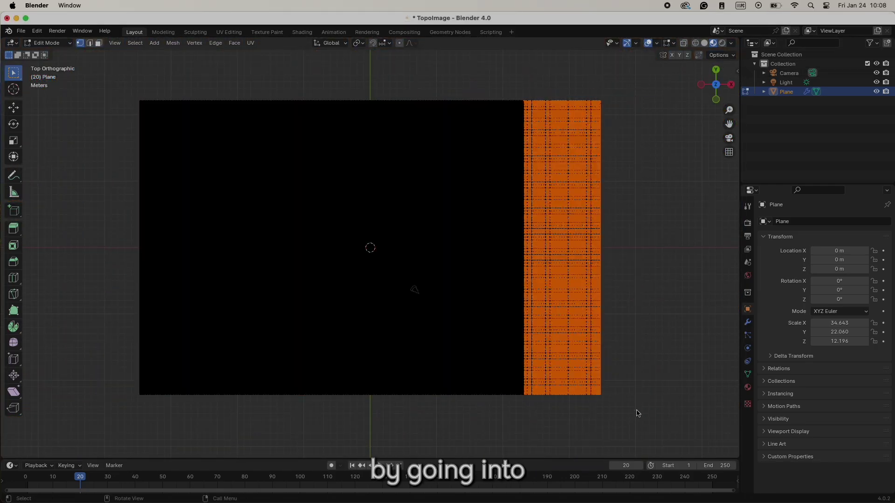
{"action": "left_click", "coordinate": [98, 43]}
{"action": "scroll", "coordinate": [298, 177], "scroll_direction": "up", "scroll_amount": 5}
{"action": "scroll", "coordinate": [420, 196], "scroll_direction": "down", "scroll_amount": 1}
{"action": "scroll", "coordinate": [717, 199], "scroll_direction": "up", "scroll_amount": 2}
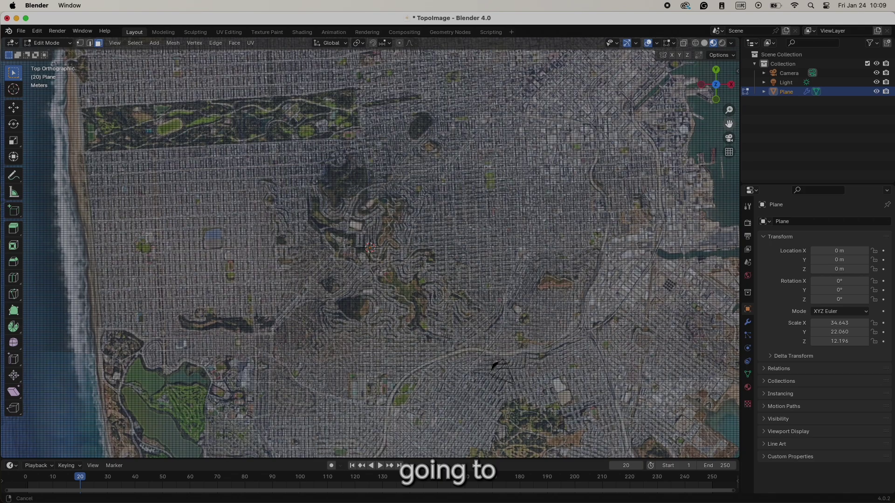
{"action": "middle_click_drag", "start_coordinate": [716, 280], "coordinate": [429, 266], "text": "shift"}
{"action": "scroll", "coordinate": [429, 266], "scroll_direction": "up", "scroll_amount": 5}
{"action": "scroll", "coordinate": [428, 266], "scroll_direction": "down", "scroll_amount": 10}
{"action": "left_click_drag", "start_coordinate": [355, 79], "coordinate": [471, 400]}
{"action": "scroll", "coordinate": [419, 280], "scroll_direction": "up", "scroll_amount": 4}
{"action": "key", "text": "x"}
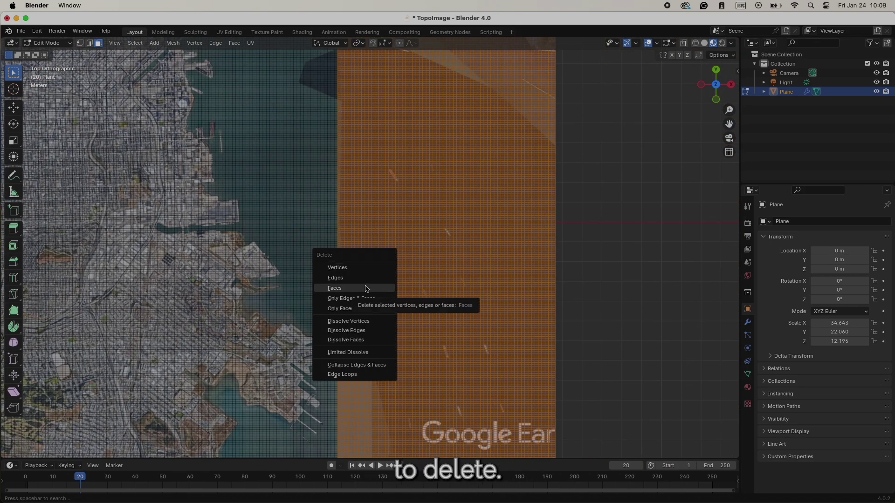
{"action": "left_click", "coordinate": [367, 288]}
Delete the strip of faces on the plane's left side.
{"action": "scroll", "coordinate": [169, 234], "scroll_direction": "down", "scroll_amount": 5}
{"action": "left_click_drag", "start_coordinate": [83, 127], "coordinate": [153, 266]}
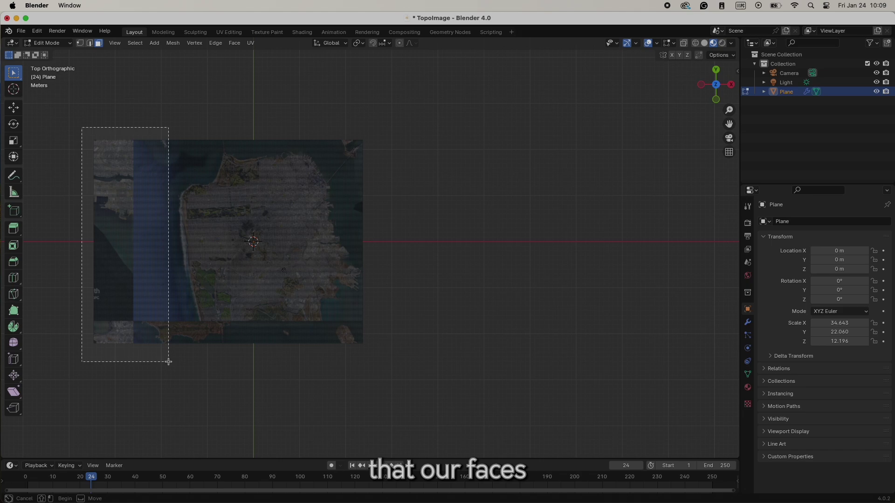
{"action": "left_click_drag", "start_coordinate": [168, 362], "coordinate": [168, 361]}
{"action": "key", "text": "x"}
{"action": "left_click", "coordinate": [93, 254]}
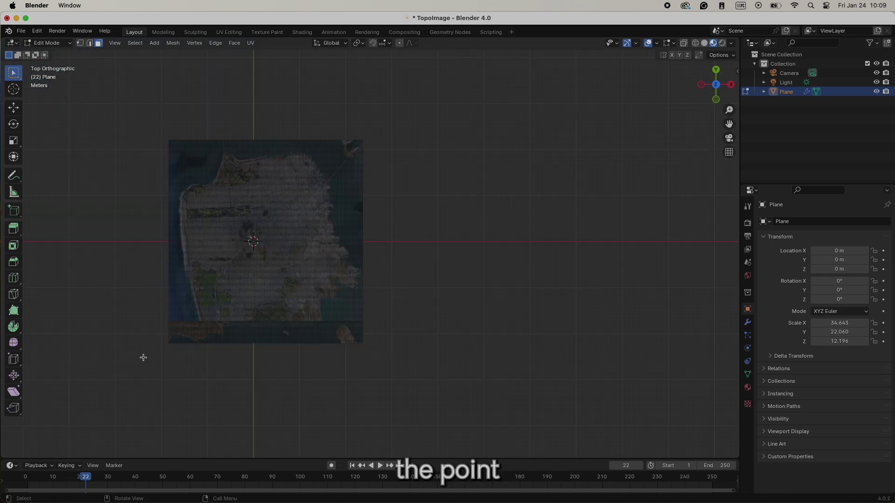
Delete the bottom strip of faces from the plane.
{"action": "scroll", "coordinate": [184, 329], "scroll_direction": "up", "scroll_amount": 3}
{"action": "scroll", "coordinate": [244, 439], "scroll_direction": "down", "scroll_amount": 1}
{"action": "scroll", "coordinate": [163, 368], "scroll_direction": "down", "scroll_amount": 1}
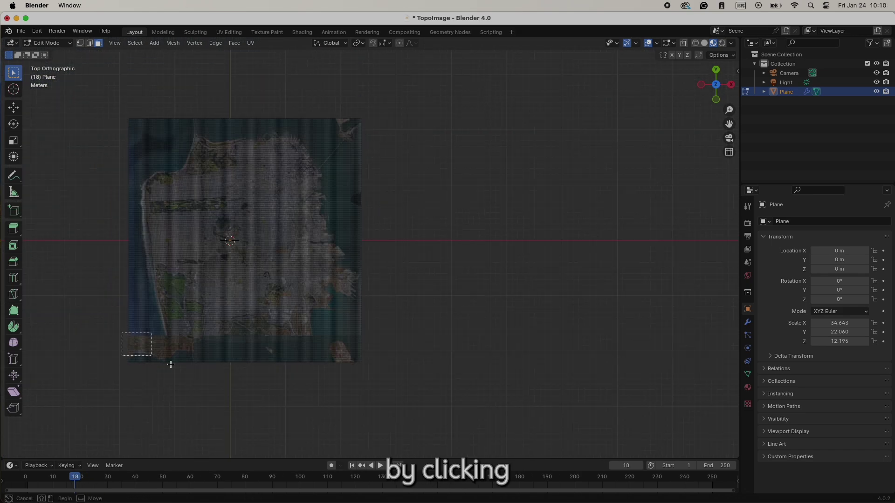
{"action": "left_click_drag", "start_coordinate": [170, 364], "coordinate": [368, 370]}
{"action": "scroll", "coordinate": [326, 366], "scroll_direction": "up", "scroll_amount": 1}
{"action": "left_click_drag", "start_coordinate": [340, 404], "coordinate": [374, 408]}
{"action": "scroll", "coordinate": [224, 373], "scroll_direction": "up", "scroll_amount": 3}
{"action": "scroll", "coordinate": [140, 358], "scroll_direction": "down", "scroll_amount": 3}
{"action": "left_click_drag", "start_coordinate": [78, 355], "coordinate": [372, 406]}
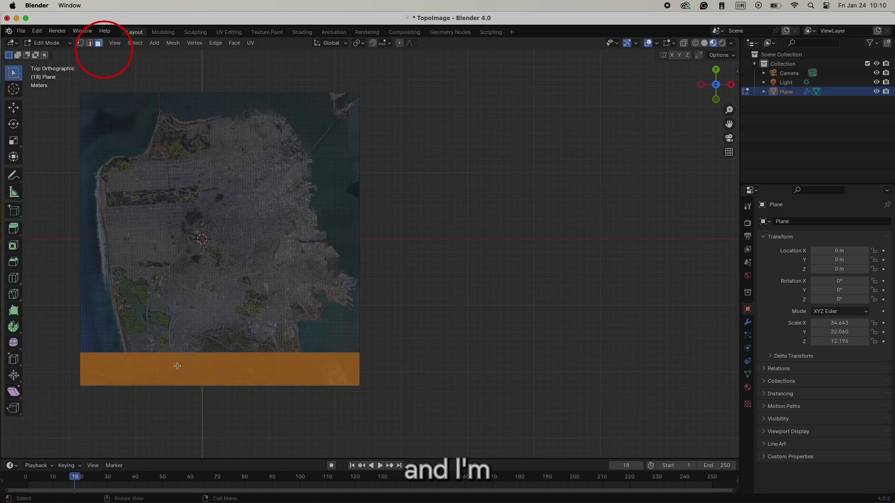
{"action": "scroll", "coordinate": [159, 363], "scroll_direction": "up", "scroll_amount": 3}
{"action": "scroll", "coordinate": [137, 359], "scroll_direction": "down", "scroll_amount": 1}
{"action": "key", "text": "x"}
{"action": "left_click", "coordinate": [137, 361]}
{"action": "scroll", "coordinate": [214, 275], "scroll_direction": "down", "scroll_amount": 3}
{"action": "scroll", "coordinate": [214, 276], "scroll_direction": "up", "scroll_amount": 3}
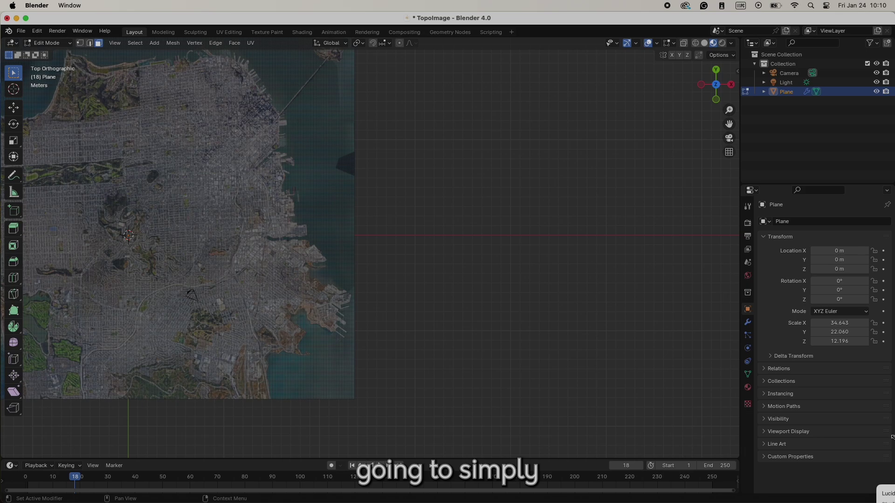
Return to Object Mode and orbit to view the terrain at an angle.
{"action": "left_click", "coordinate": [56, 45]}
{"action": "left_click", "coordinate": [52, 55]}
{"action": "scroll", "coordinate": [455, 193], "scroll_direction": "down", "scroll_amount": 4}
{"action": "left_click_drag", "start_coordinate": [702, 98], "coordinate": [722, 54]}
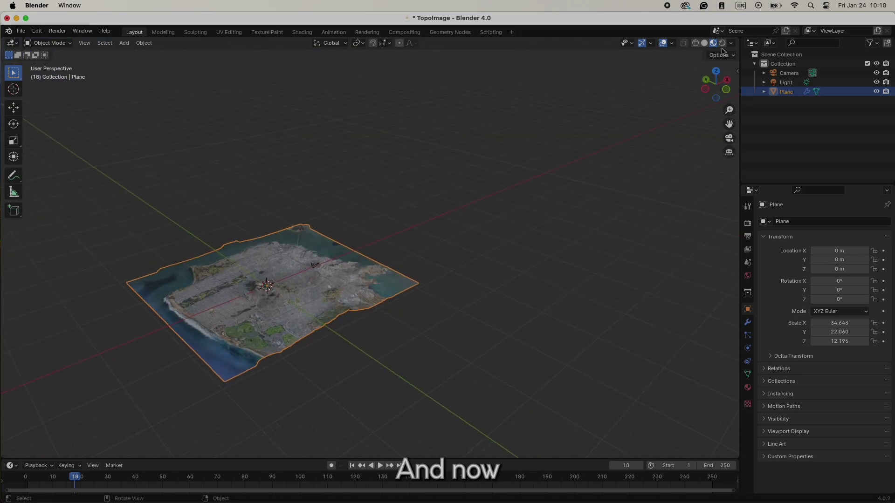
Enable Rendered shading and insert a Noise Texture between the image and the BSDF.
{"action": "left_click", "coordinate": [722, 43]}
{"action": "scroll", "coordinate": [267, 284], "scroll_direction": "up", "scroll_amount": 3}
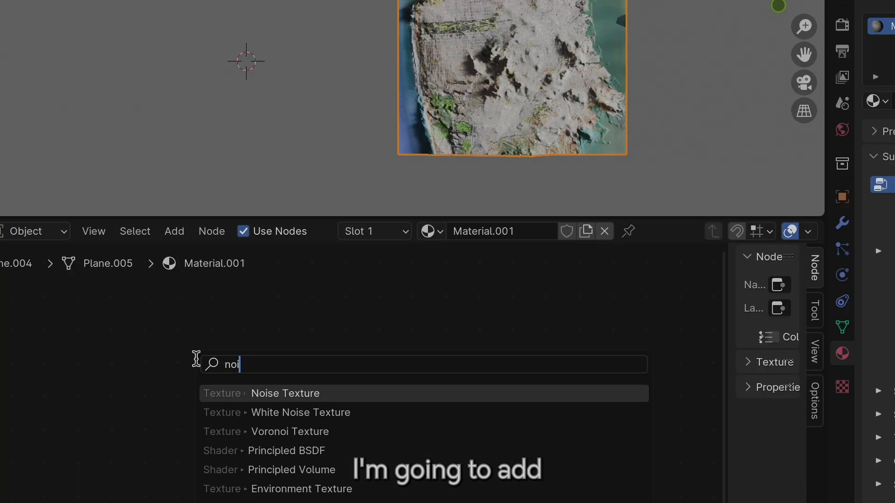
{"action": "type", "text": "se"}
{"action": "key", "text": "Return"}
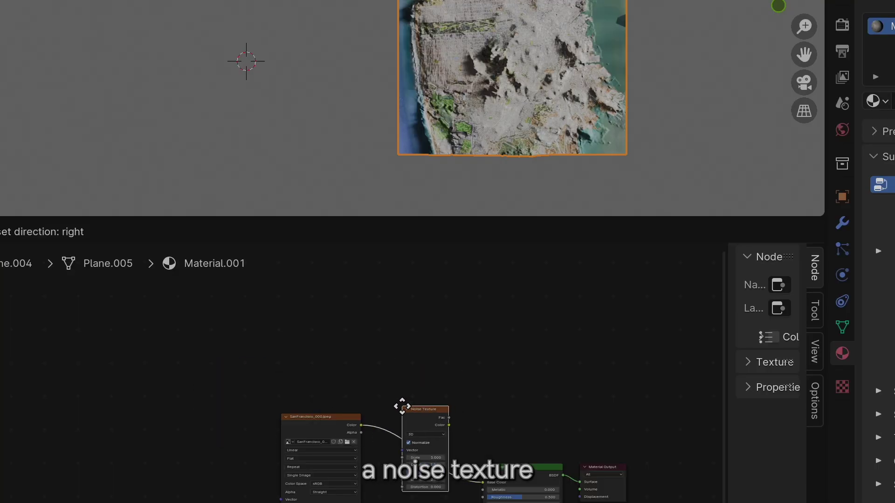
{"action": "left_click", "coordinate": [402, 407]}
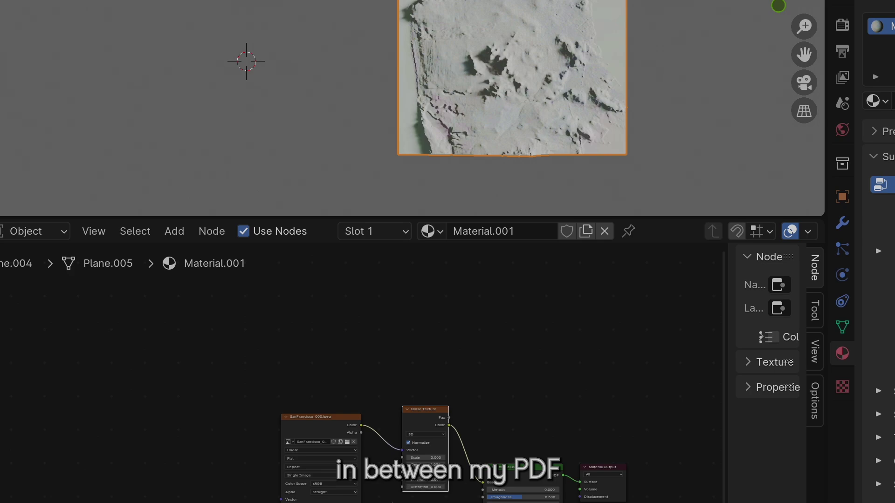
{"action": "middle_click_drag", "start_coordinate": [461, 495], "coordinate": [498, 495]}
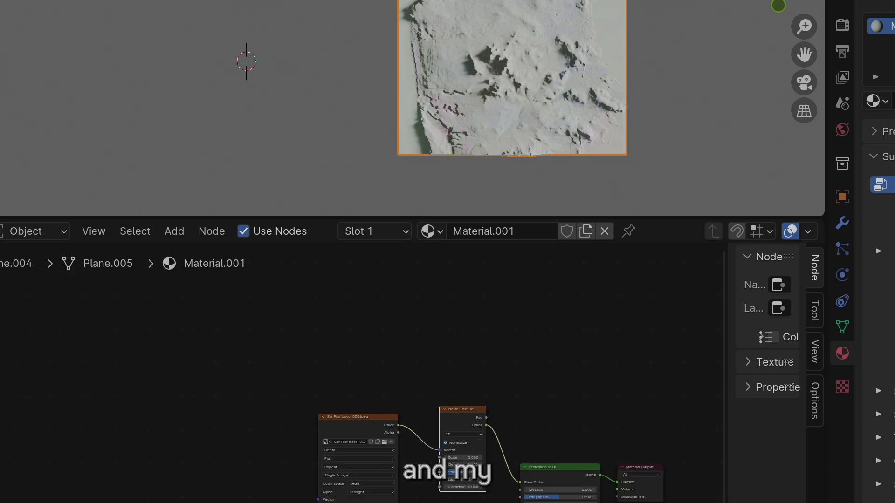
Add Mapping and Shader to RGB nodes, linking Shader to RGB Color into Mapping Vector.
{"action": "key", "text": "shift+a"}
{"action": "type", "text": "map"}
{"action": "left_click", "coordinate": [365, 415]}
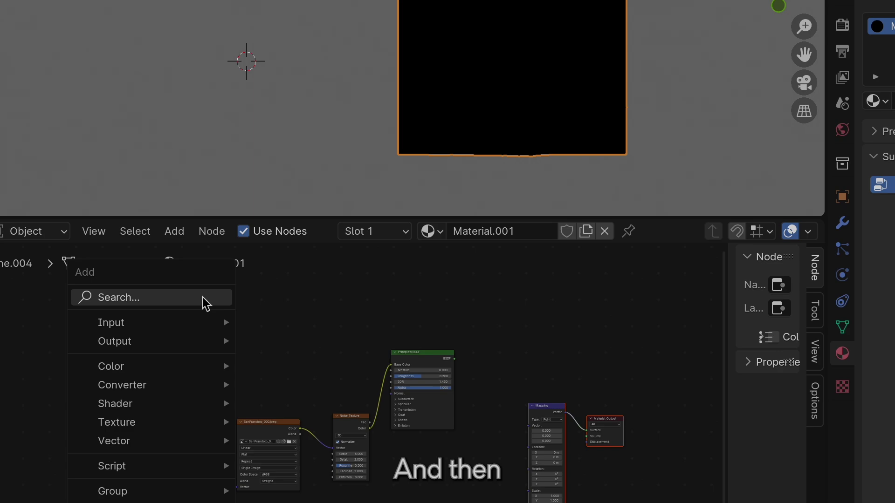
{"action": "left_click", "coordinate": [205, 303]}
{"action": "type", "text": "sha"}
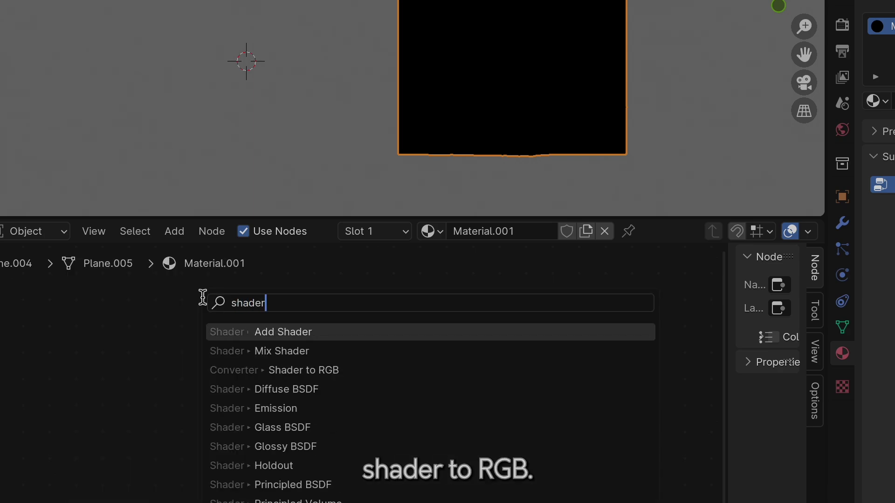
{"action": "type", "text": "der"}
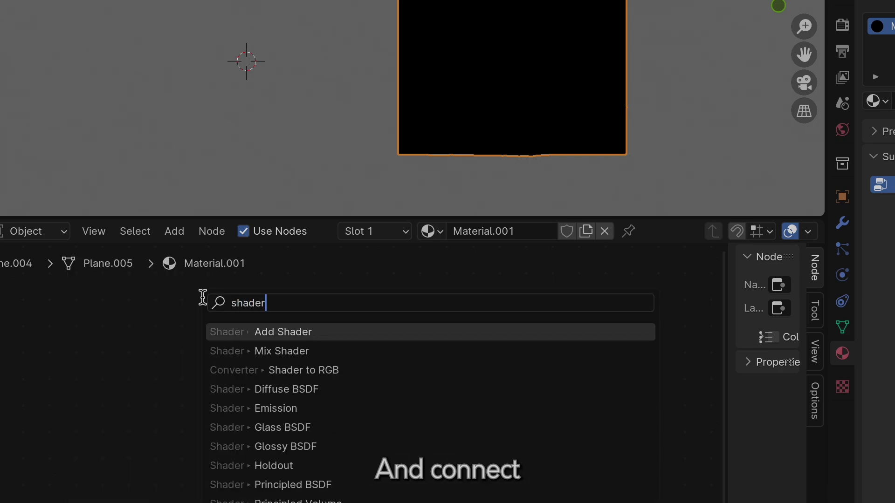
{"action": "type", "text": " to"}
{"action": "key", "text": "Return"}
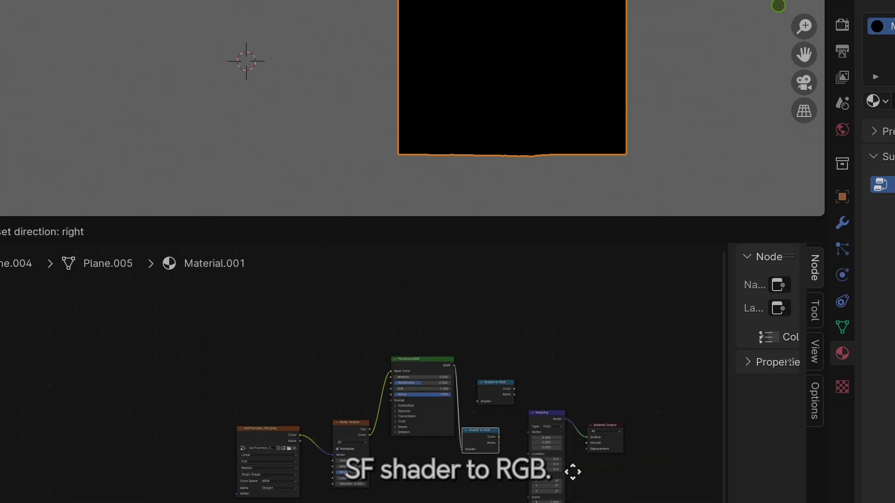
{"action": "left_click", "coordinate": [589, 483]}
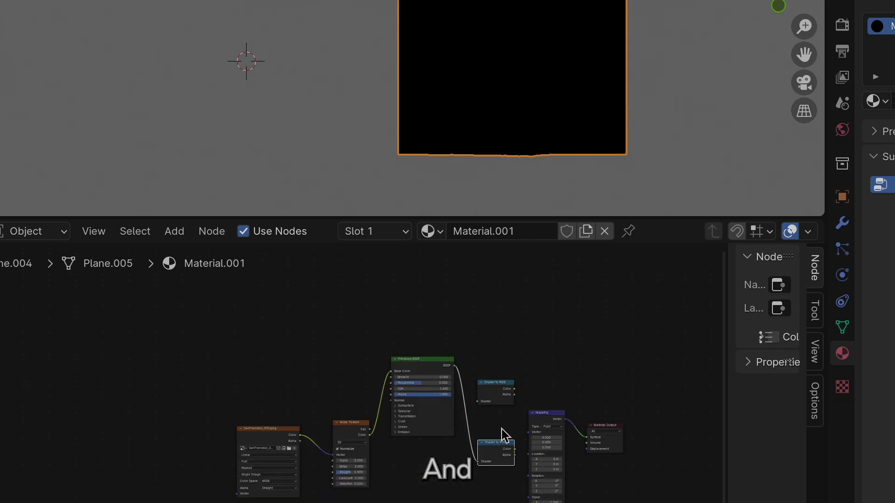
{"action": "scroll", "coordinate": [565, 406], "scroll_direction": "up", "scroll_amount": 2}
{"action": "left_click_drag", "start_coordinate": [620, 444], "coordinate": [668, 427]}
Duplicate the SanFrancisco image texture node and place the copy above the graph.
{"action": "scroll", "coordinate": [486, 492], "scroll_direction": "down", "scroll_amount": 5}
{"action": "scroll", "coordinate": [488, 496], "scroll_direction": "down", "scroll_amount": 1}
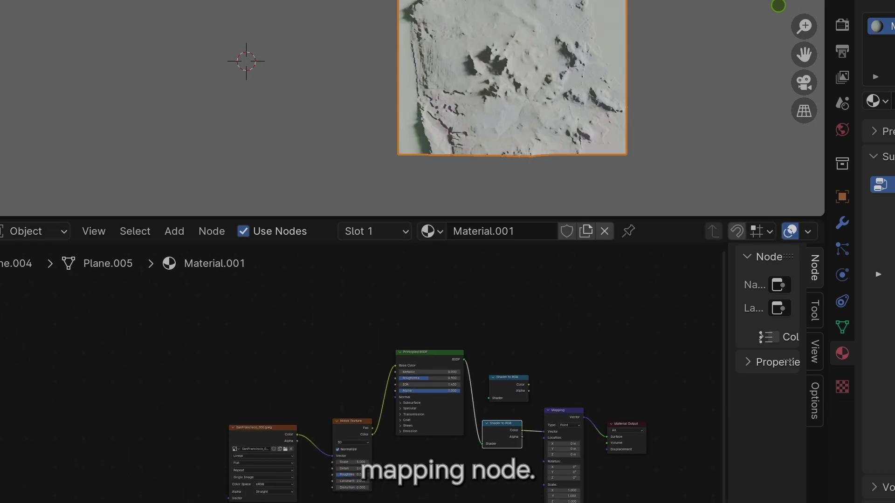
{"action": "key", "text": "ctrl+c"}
{"action": "key", "text": "ctrl+v"}
{"action": "left_click_drag", "start_coordinate": [633, 309], "coordinate": [609, 304]}
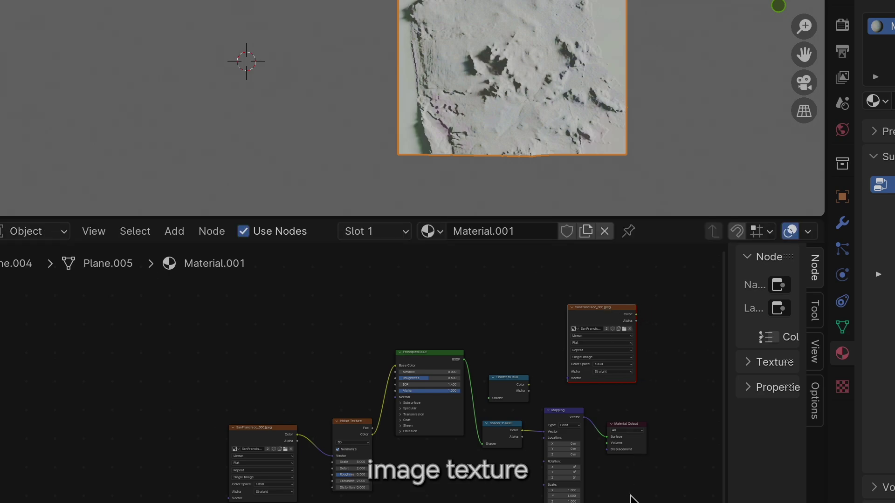
Insert a Color Ramp node before the Material Output.
{"action": "key", "text": "shift+a"}
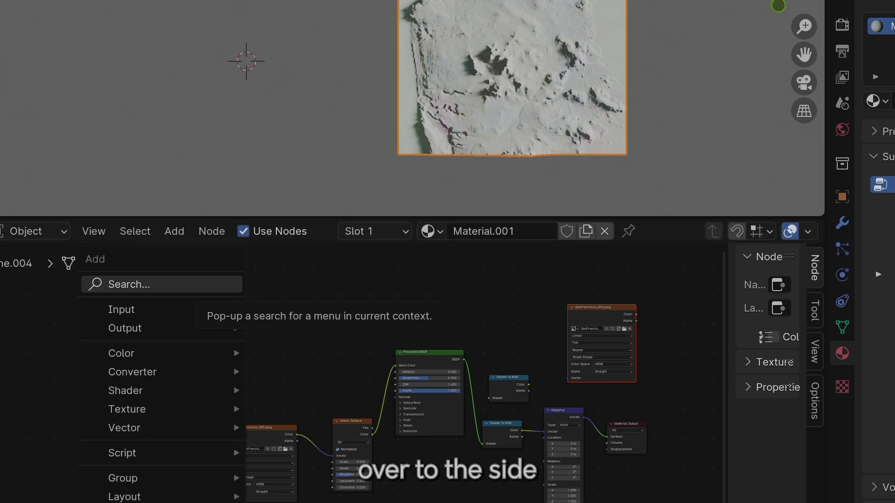
{"action": "type", "text": "color"}
{"action": "left_click", "coordinate": [320, 338]}
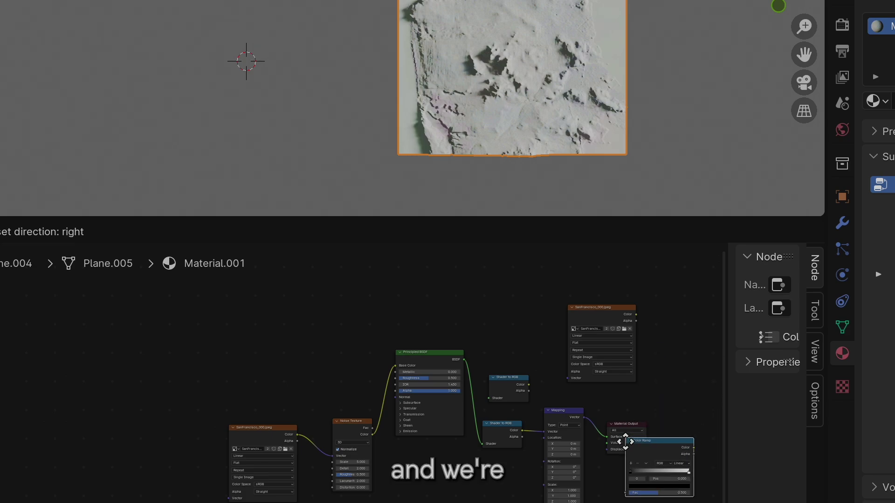
{"action": "left_click", "coordinate": [589, 438]}
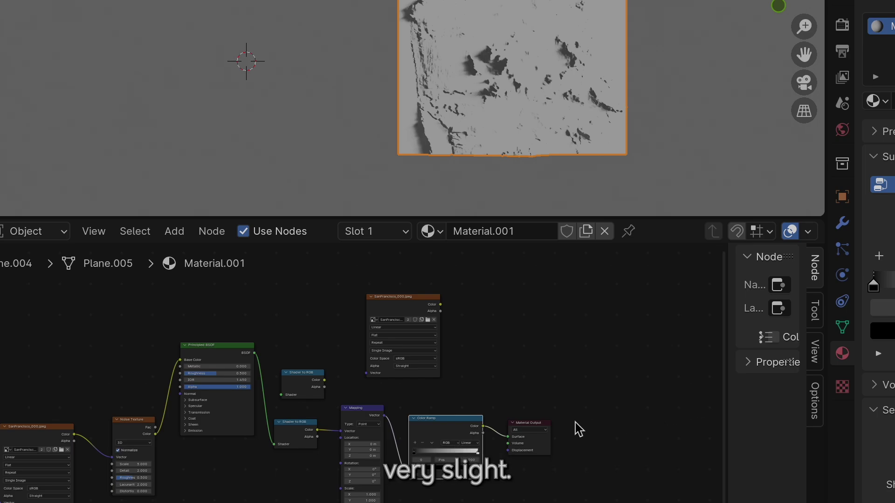
{"action": "left_click_drag", "start_coordinate": [543, 487], "coordinate": [487, 417]}
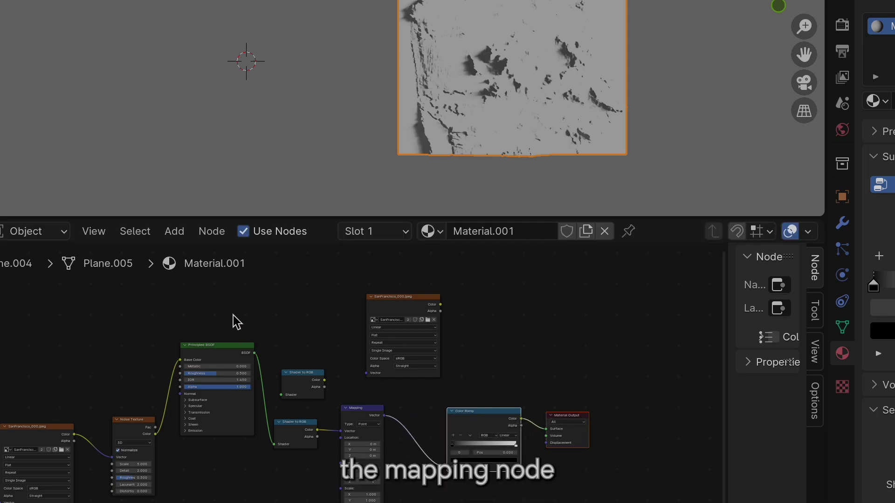
{"action": "left_click", "coordinate": [188, 233]}
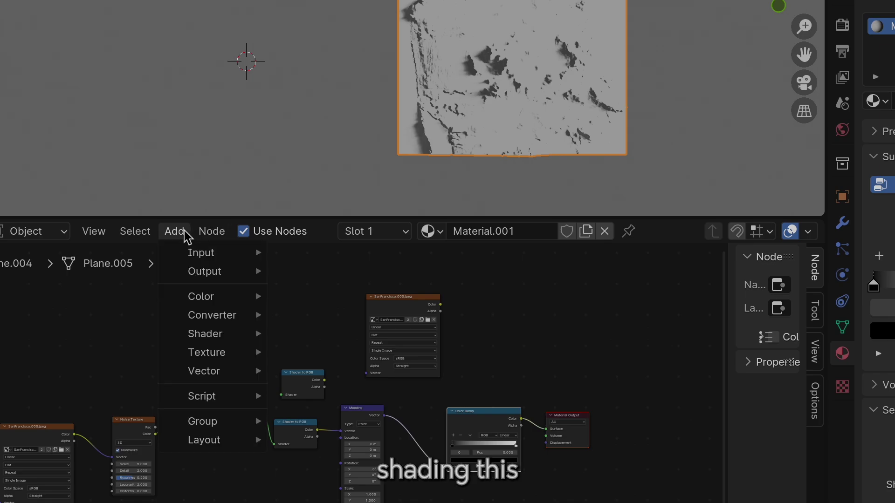
Add a Mix color node taking the image color as A and feeding the material Surface.
{"action": "mouse_move", "coordinate": [227, 321]}
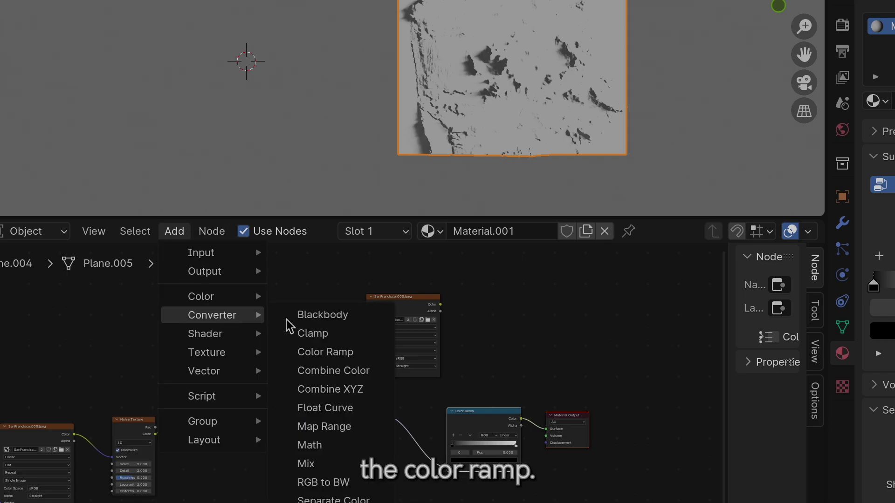
{"action": "mouse_move", "coordinate": [232, 299]}
{"action": "left_click", "coordinate": [315, 387]}
{"action": "left_click", "coordinate": [519, 327]}
{"action": "scroll", "coordinate": [588, 338], "scroll_direction": "up", "scroll_amount": 1}
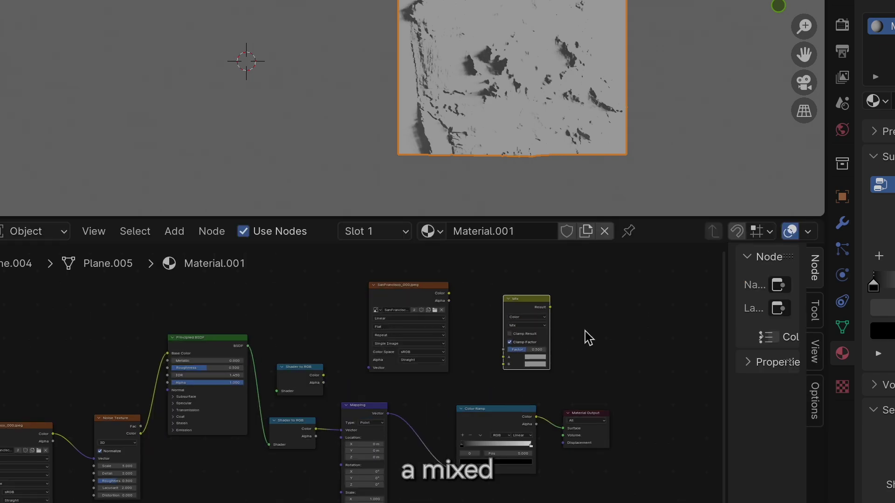
{"action": "scroll", "coordinate": [588, 337], "scroll_direction": "up", "scroll_amount": 3}
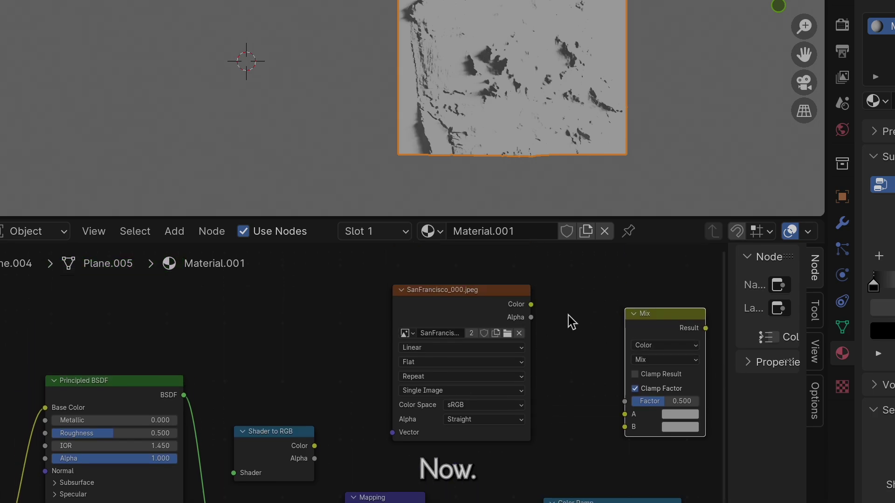
{"action": "left_click_drag", "start_coordinate": [531, 305], "coordinate": [624, 414]}
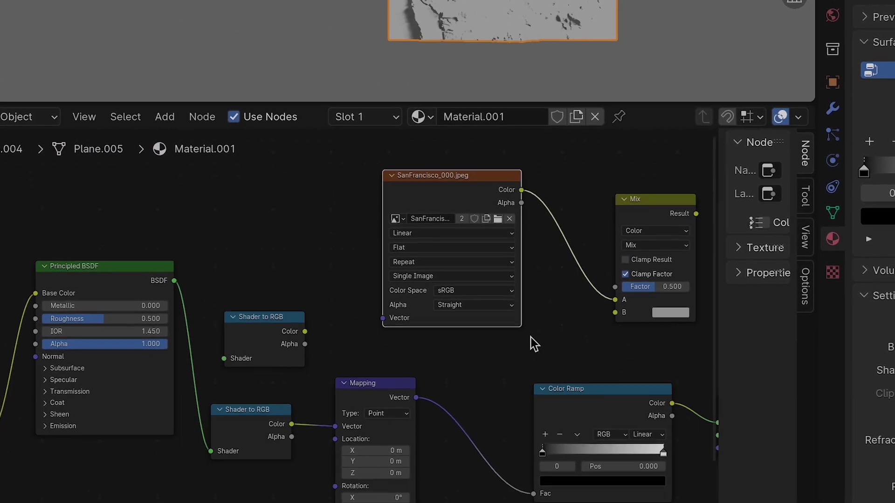
{"action": "scroll", "coordinate": [544, 449], "scroll_direction": "down", "scroll_amount": 2}
{"action": "left_click_drag", "start_coordinate": [563, 199], "coordinate": [622, 202]}
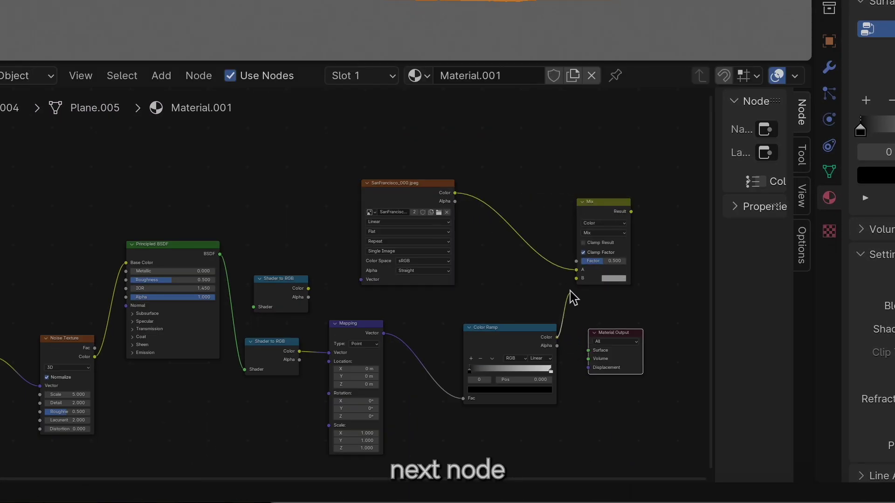
{"action": "left_click_drag", "start_coordinate": [623, 331], "coordinate": [620, 213]}
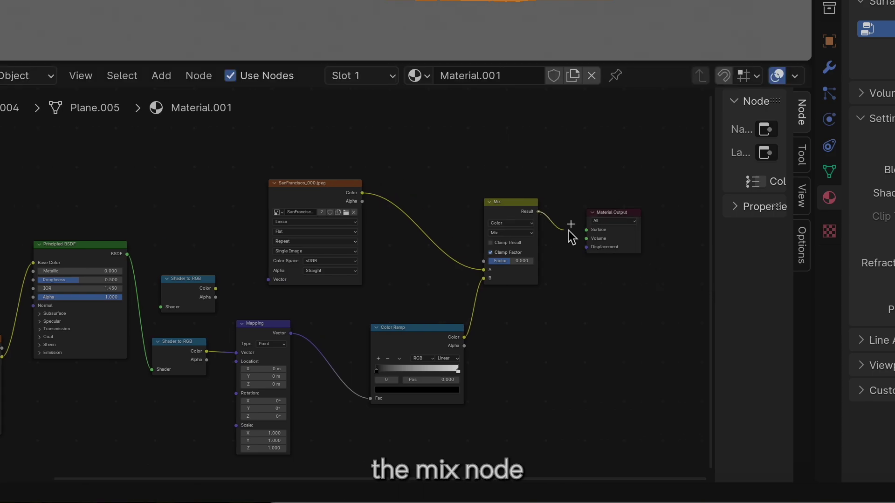
{"action": "left_click_drag", "start_coordinate": [572, 238], "coordinate": [586, 230]}
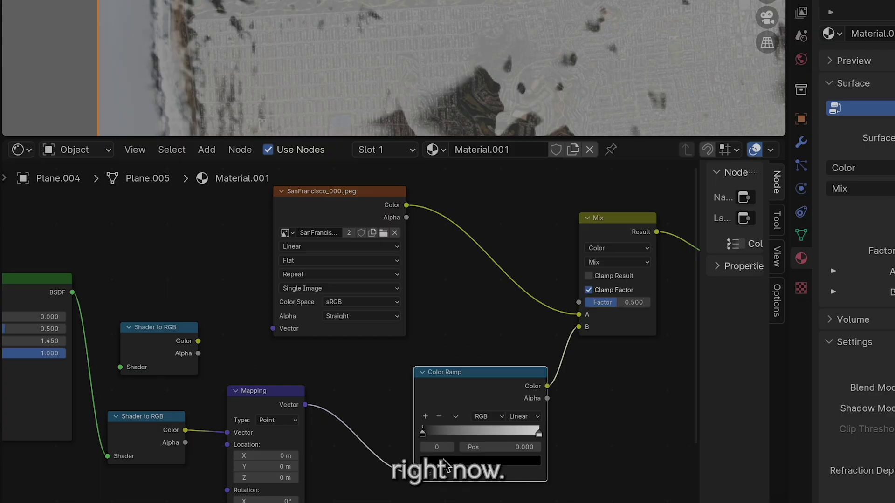
Change the Color Ramp's dark stop colour to deep blue.
{"action": "left_click", "coordinate": [446, 466]}
{"action": "left_click_drag", "start_coordinate": [531, 372], "coordinate": [532, 346]}
{"action": "left_click_drag", "start_coordinate": [494, 313], "coordinate": [505, 297]}
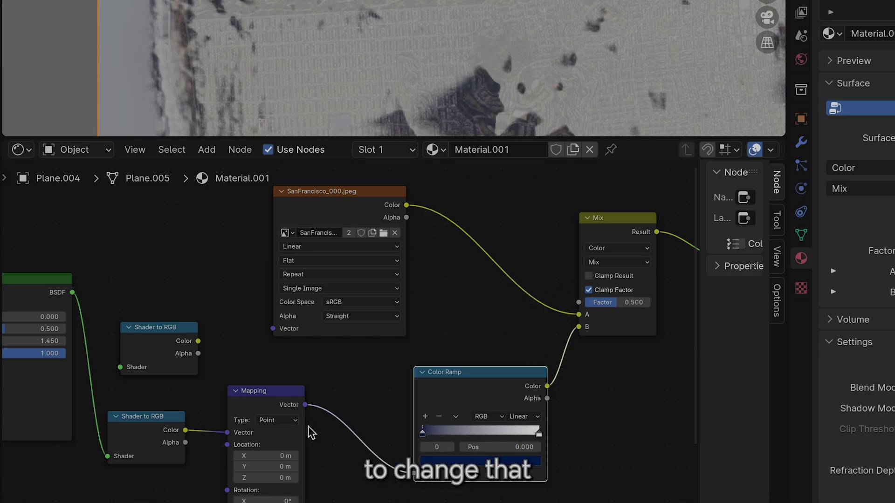
Set the Mapping type to Texture and paste a copy of the Color Ramp at lower left.
{"action": "left_click", "coordinate": [286, 421]}
{"action": "left_click", "coordinate": [275, 443]}
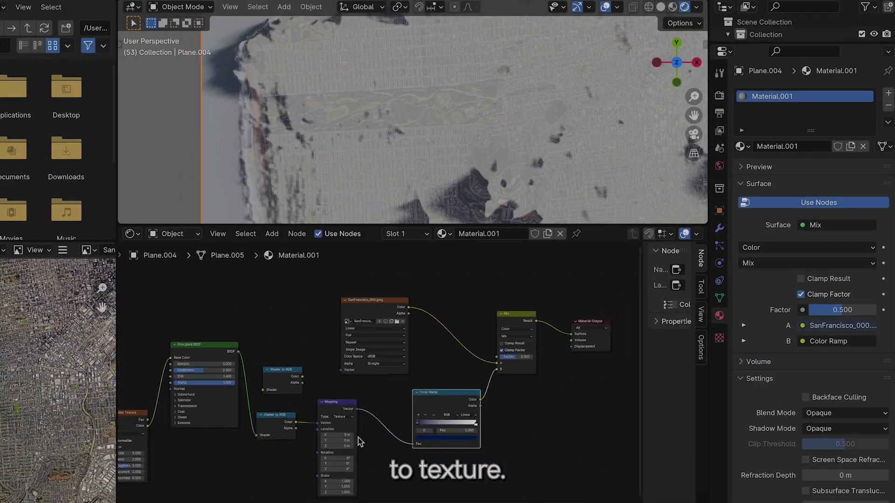
{"action": "key", "text": "super+c"}
{"action": "key", "text": "super+v"}
{"action": "left_click_drag", "start_coordinate": [442, 375], "coordinate": [307, 439]}
Pan the node tree and move the copied Color Ramp further left.
{"action": "scroll", "coordinate": [293, 458], "scroll_direction": "up", "scroll_amount": 3}
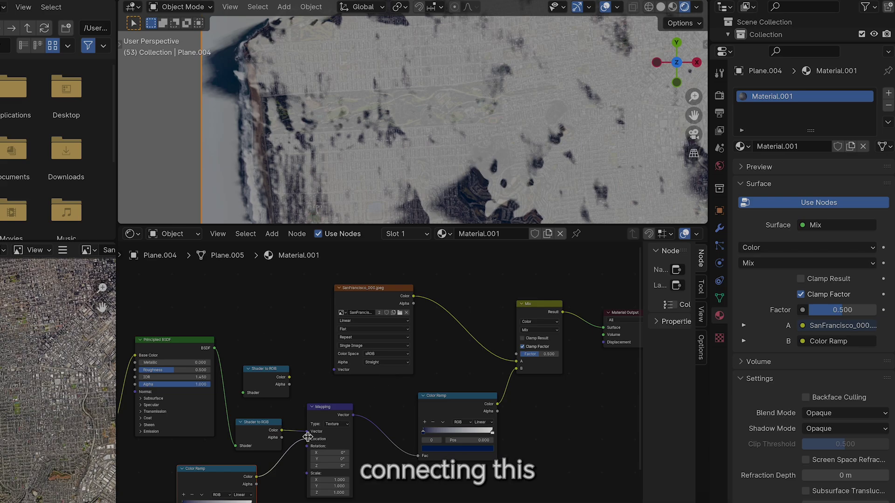
{"action": "scroll", "coordinate": [308, 437], "scroll_direction": "down", "scroll_amount": 4}
{"action": "left_click_drag", "start_coordinate": [322, 502], "coordinate": [239, 502]}
{"action": "left_click_drag", "start_coordinate": [640, 335], "coordinate": [639, 380]}
{"action": "key", "text": "space"}
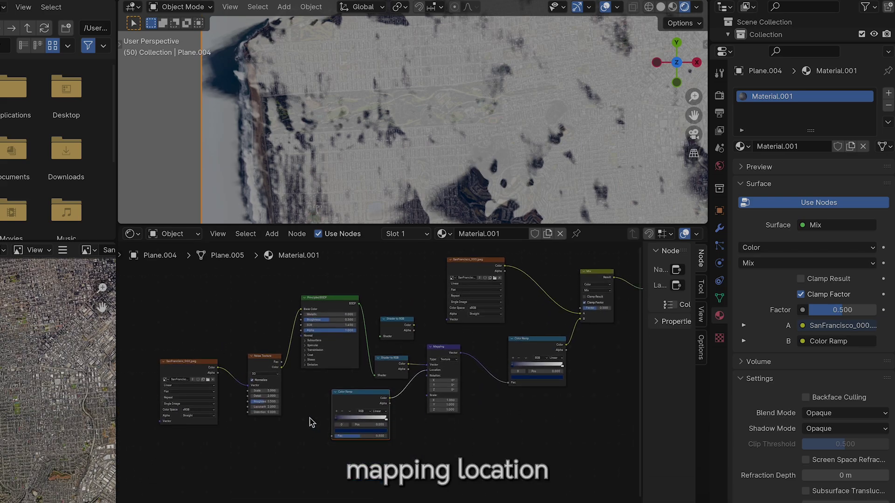
{"action": "scroll", "coordinate": [309, 421], "scroll_direction": "left", "scroll_amount": 4}
{"action": "scroll", "coordinate": [499, 423], "scroll_direction": "up", "scroll_amount": 7}
{"action": "left_click_drag", "start_coordinate": [558, 423], "coordinate": [518, 417]}
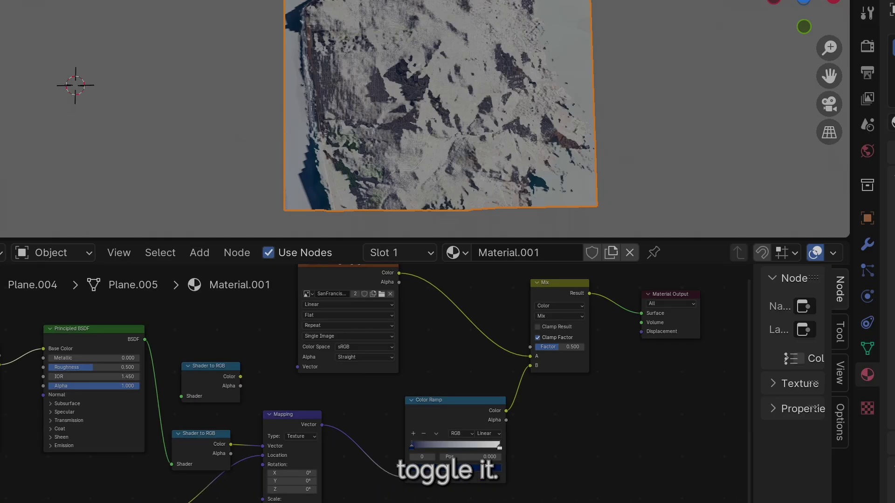
{"action": "scroll", "coordinate": [136, 451], "scroll_direction": "left", "scroll_amount": 6}
Switch the Noise Texture from 3D to 4D and leave its W value at 28.800.
{"action": "scroll", "coordinate": [225, 376], "scroll_direction": "left", "scroll_amount": 2}
{"action": "scroll", "coordinate": [225, 376], "scroll_direction": "up", "scroll_amount": 7}
{"action": "left_click", "coordinate": [160, 306]}
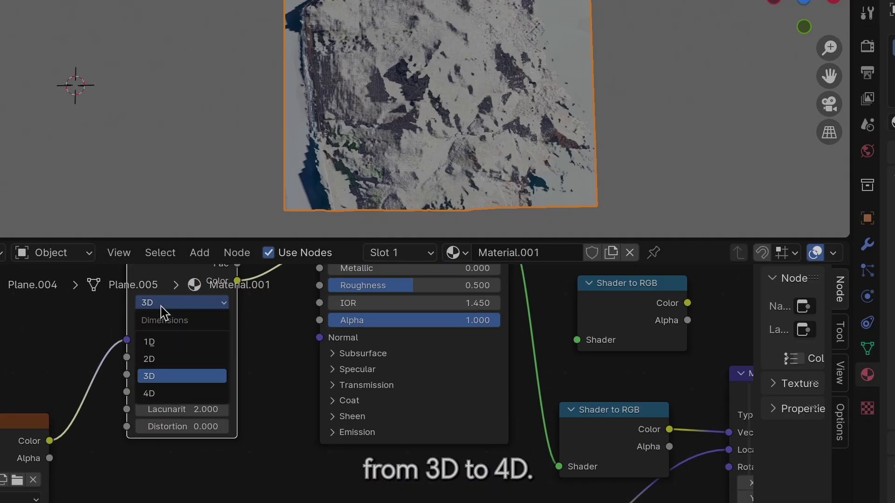
{"action": "left_click", "coordinate": [158, 394]}
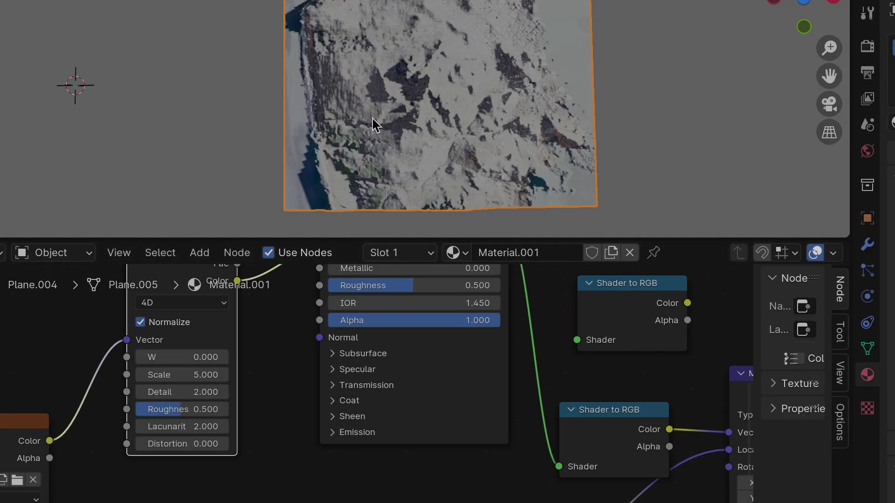
{"action": "scroll", "coordinate": [408, 111], "scroll_direction": "up", "scroll_amount": 6}
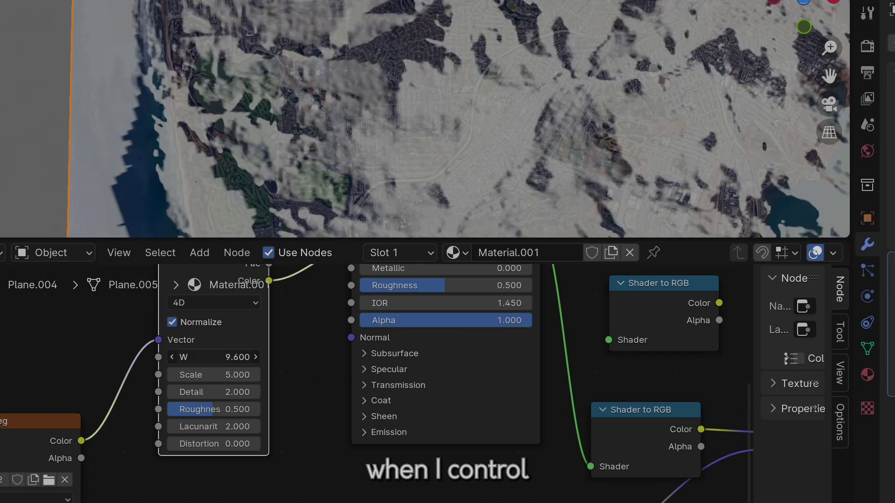
{"action": "mouse_move", "coordinate": [214, 357]}
{"action": "left_mouse_down"}
{"action": "mouse_move", "coordinate": [373, 357]}
{"action": "mouse_move", "coordinate": [216, 358]}
{"action": "left_mouse_up"}
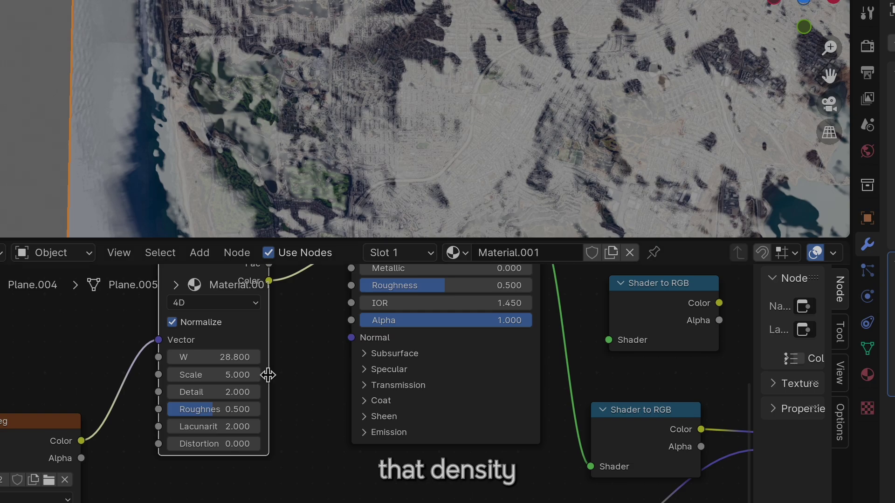
{"action": "type", "text": "0"}
{"action": "key", "text": "Return"}
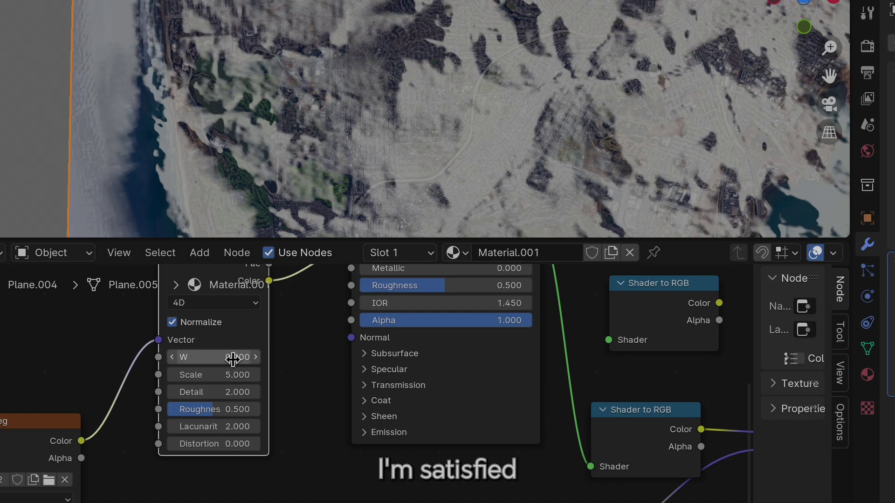
{"action": "key", "text": "ctrl+z"}
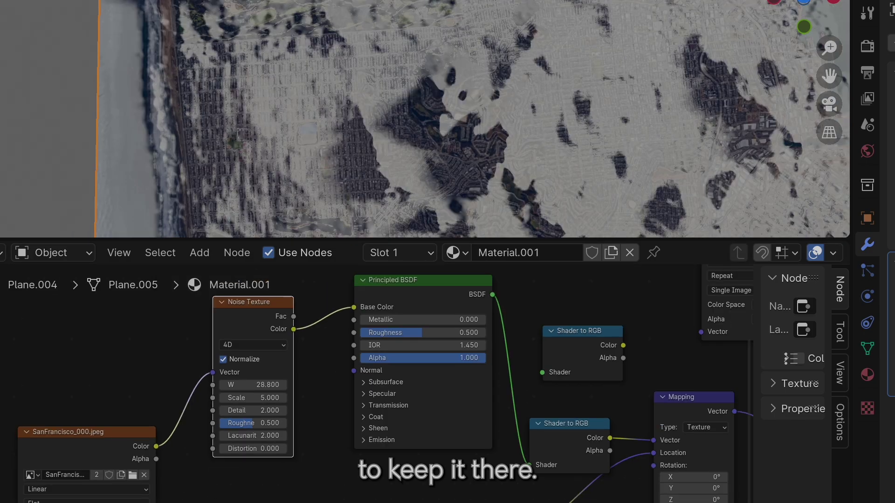
{"action": "scroll", "coordinate": [665, 443], "scroll_direction": "up", "scroll_amount": 4}
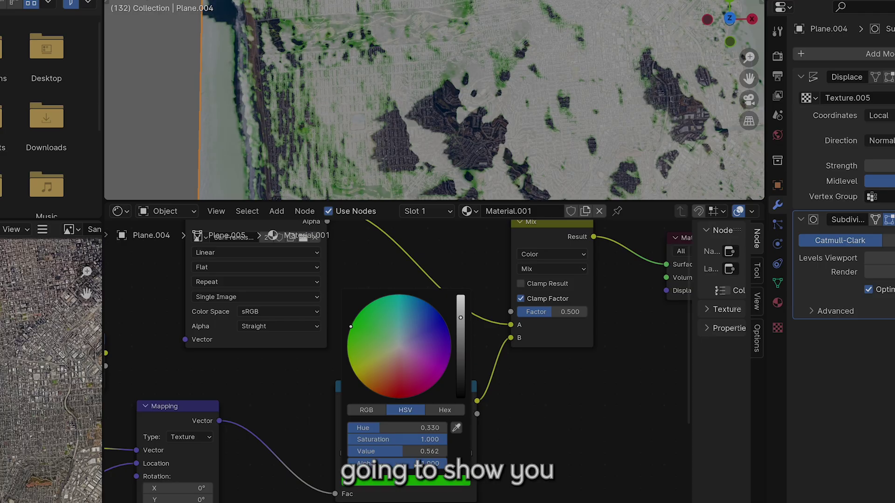
Shift the Color Ramp stop to a darker green, Hue 0.331 and Value 0.547.
{"action": "left_click_drag", "start_coordinate": [350, 329], "coordinate": [351, 325]}
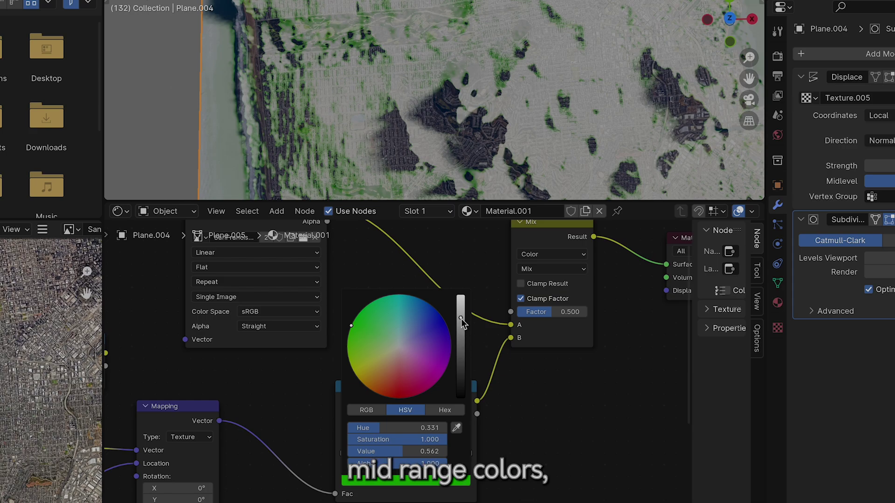
{"action": "left_click_drag", "start_coordinate": [461, 318], "coordinate": [461, 363]}
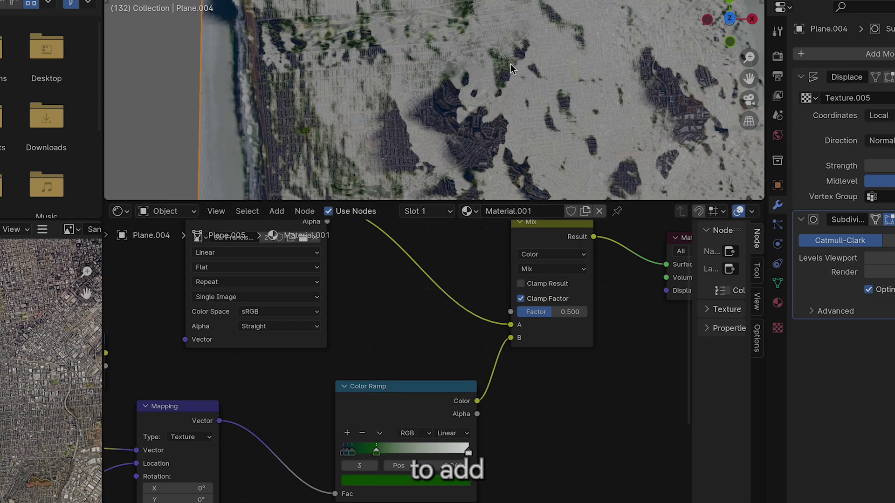
{"action": "scroll", "coordinate": [510, 64], "scroll_direction": "down", "scroll_amount": 6}
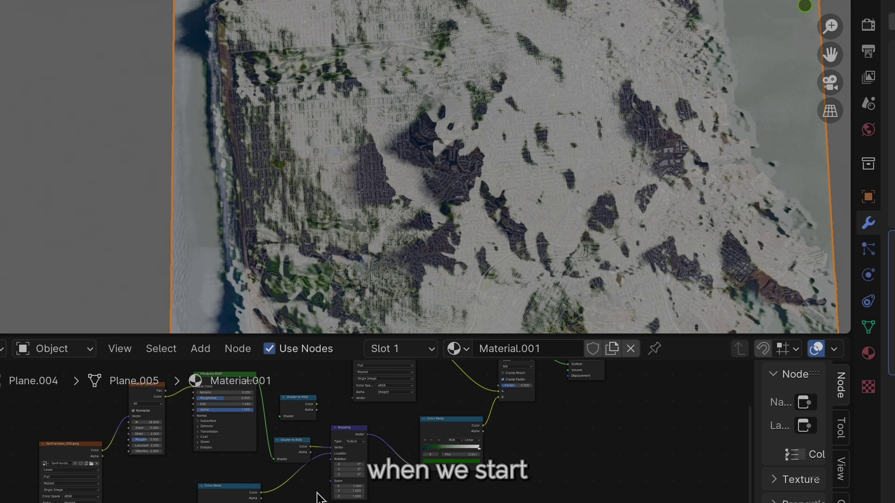
Set the Mapping scale to X 0, Z 0, and Y 0.700.
{"action": "scroll", "coordinate": [242, 485], "scroll_direction": "up", "scroll_amount": 3}
{"action": "scroll", "coordinate": [242, 485], "scroll_direction": "up", "scroll_amount": 4}
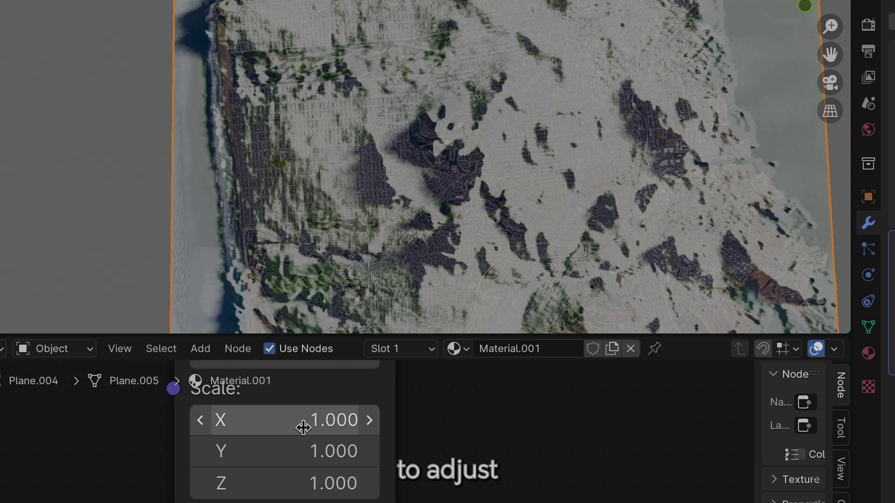
{"action": "left_click", "coordinate": [331, 421]}
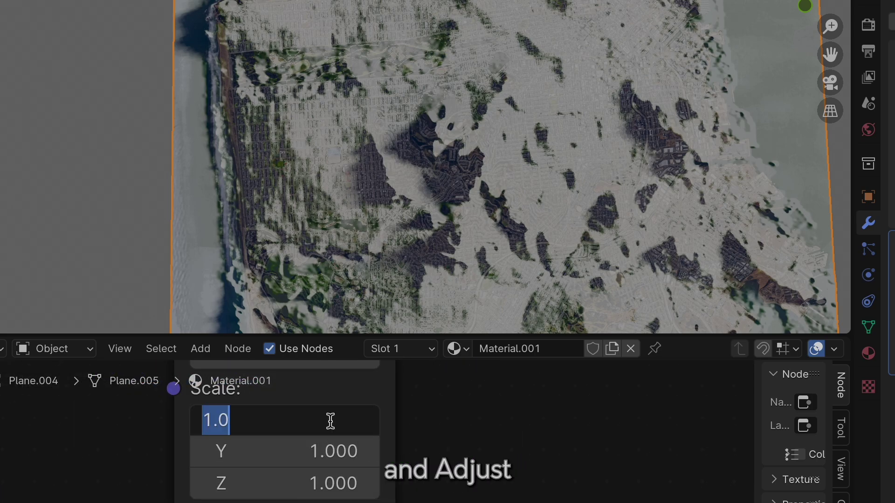
{"action": "type", "text": "0"}
{"action": "key", "text": "Return"}
{"action": "left_click", "coordinate": [331, 485]}
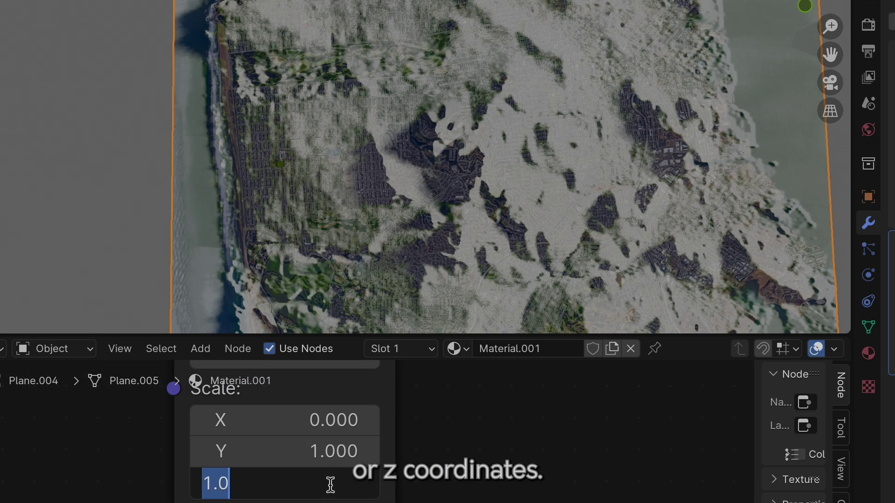
{"action": "type", "text": "0"}
{"action": "key", "text": "Return"}
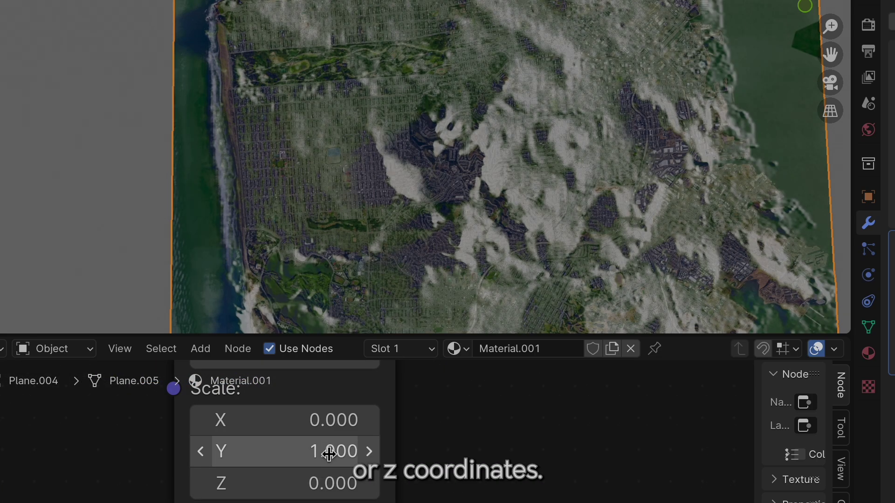
{"action": "left_click", "coordinate": [203, 452]}
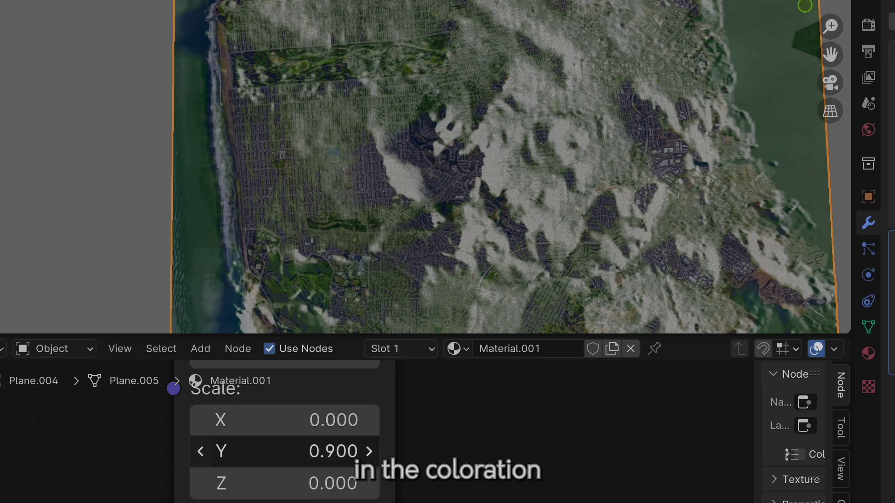
{"action": "left_click", "coordinate": [203, 452]}
{"action": "left_click", "coordinate": [204, 452]}
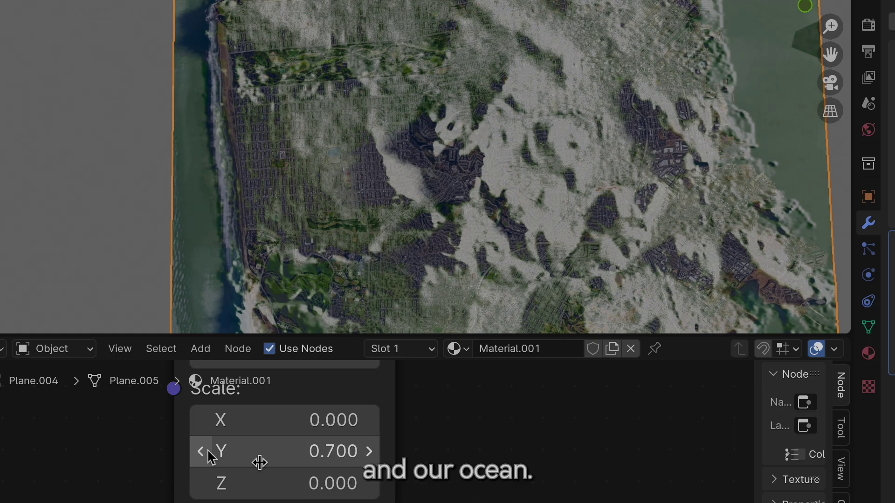
Move ramp stops to 0.280 and 0.168, make one dark green, and add a navy stop.
{"action": "scroll", "coordinate": [508, 494], "scroll_direction": "down", "scroll_amount": 10}
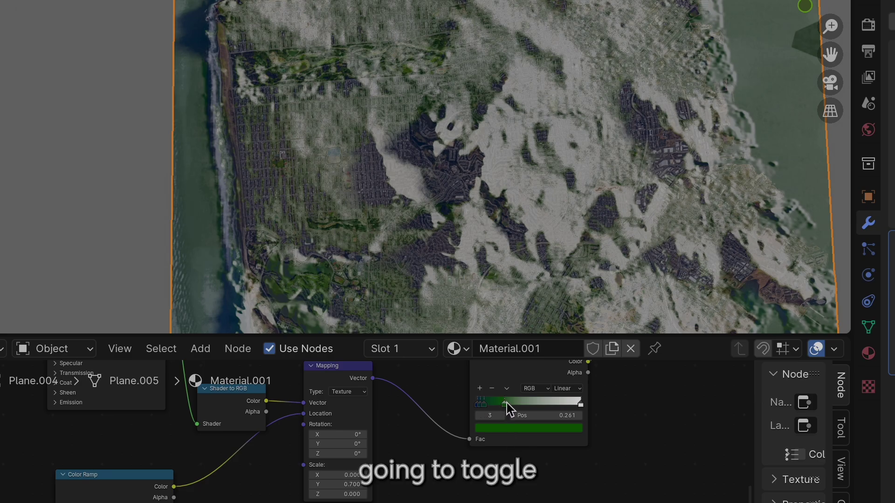
{"action": "left_click_drag", "start_coordinate": [506, 404], "coordinate": [493, 414]}
{"action": "mouse_move", "coordinate": [581, 466]}
{"action": "left_mouse_down"}
{"action": "mouse_move", "coordinate": [592, 465]}
{"action": "mouse_move", "coordinate": [573, 467]}
{"action": "left_mouse_up"}
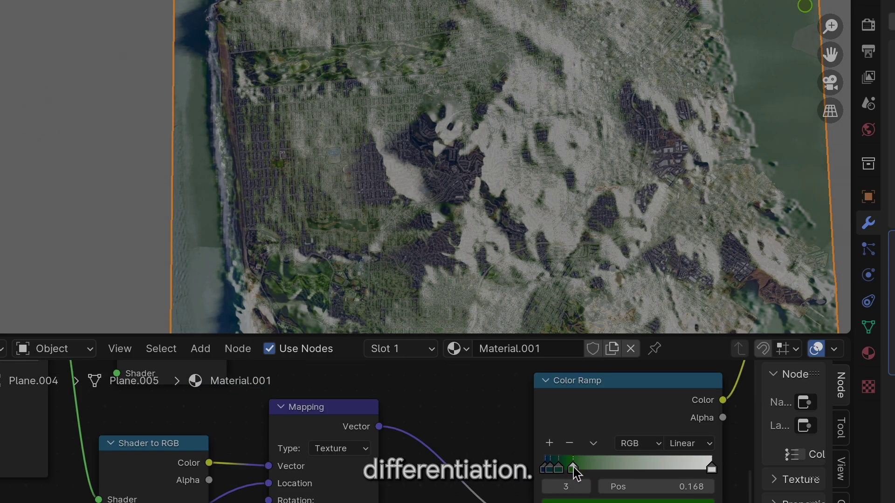
{"action": "left_click", "coordinate": [606, 501]}
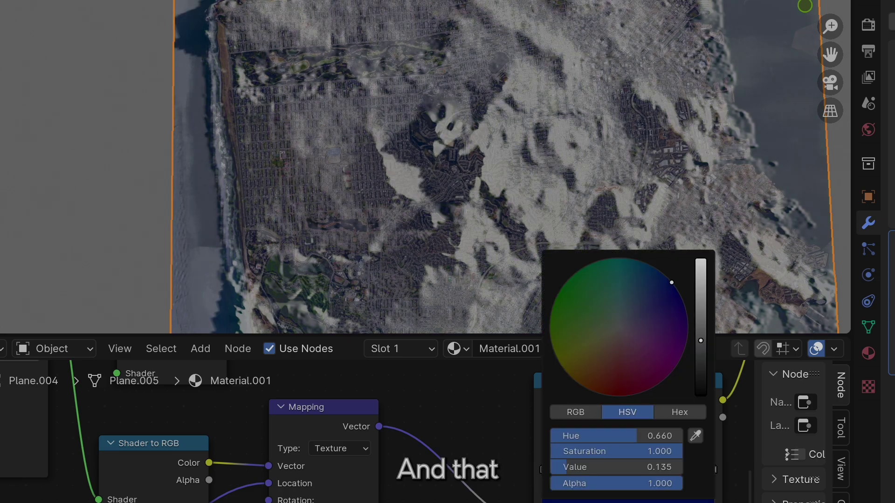
{"action": "left_click", "coordinate": [554, 444]}
{"action": "left_click_drag", "start_coordinate": [565, 467], "coordinate": [612, 471]}
{"action": "left_click", "coordinate": [605, 500]}
{"action": "left_click_drag", "start_coordinate": [571, 372], "coordinate": [667, 288]}
{"action": "mouse_move", "coordinate": [611, 468]}
{"action": "left_mouse_down"}
{"action": "mouse_move", "coordinate": [595, 467]}
{"action": "mouse_move", "coordinate": [623, 468]}
{"action": "mouse_move", "coordinate": [581, 466]}
{"action": "left_mouse_up"}
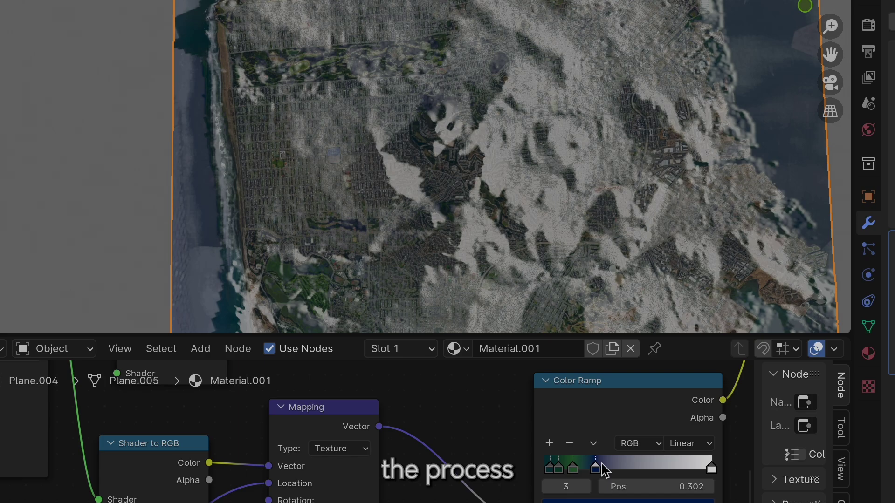
{"action": "left_click", "coordinate": [547, 467]}
{"action": "left_click", "coordinate": [559, 501]}
Recolour the dark green ramp stop to teal and inspect the coloured terrain.
{"action": "left_click", "coordinate": [564, 286]}
{"action": "left_click_drag", "start_coordinate": [564, 286], "coordinate": [610, 261]}
{"action": "scroll", "coordinate": [745, 152], "scroll_direction": "down", "scroll_amount": 4}
{"action": "middle_click_drag", "start_coordinate": [609, 156], "coordinate": [618, 159]}
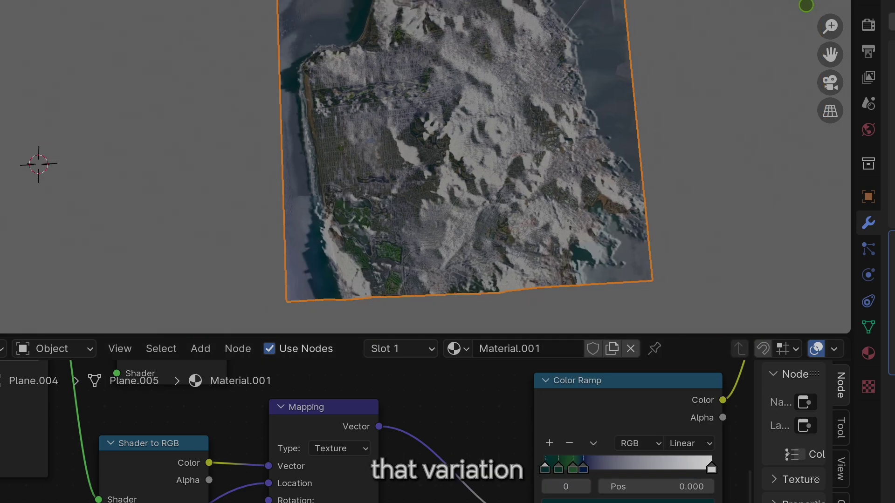
{"action": "scroll", "coordinate": [559, 161], "scroll_direction": "up", "scroll_amount": 2}
{"action": "scroll", "coordinate": [536, 163], "scroll_direction": "down", "scroll_amount": 2}
{"action": "middle_click_drag", "start_coordinate": [485, 163], "coordinate": [475, 161]}
{"action": "scroll", "coordinate": [376, 195], "scroll_direction": "up", "scroll_amount": 1}
{"action": "middle_click_drag", "start_coordinate": [378, 203], "coordinate": [420, 195]}
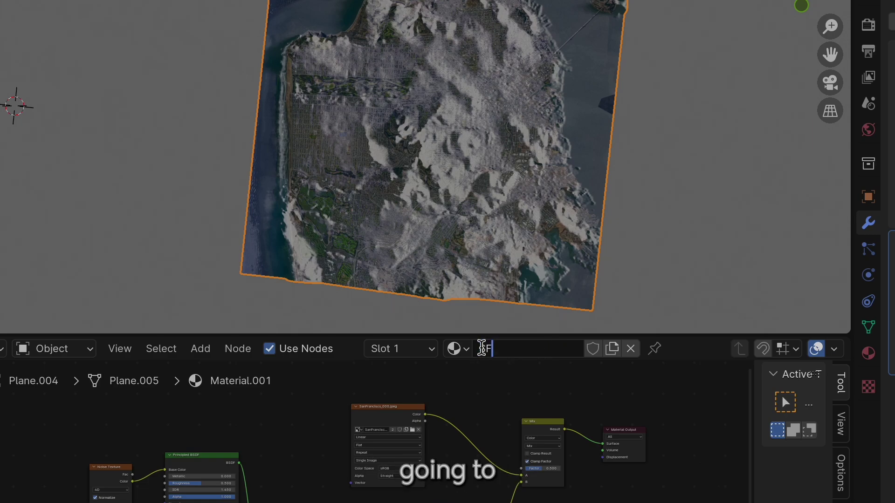
Add '_Wate' to the material name to give it a watercolor title.
{"action": "type", "text": "_Wate"}
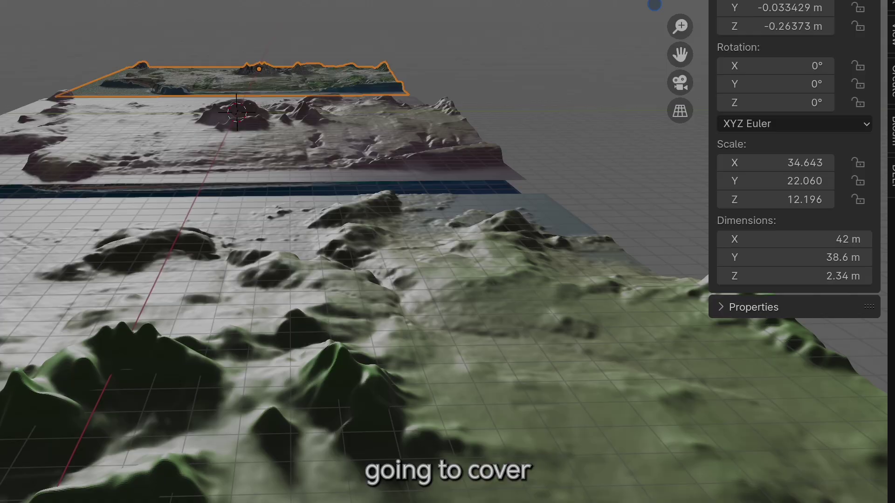
From a top-down view, place a duplicate terrain to the left of the original along X.
{"action": "left_click_drag", "start_coordinate": [657, 3], "coordinate": [527, 79]}
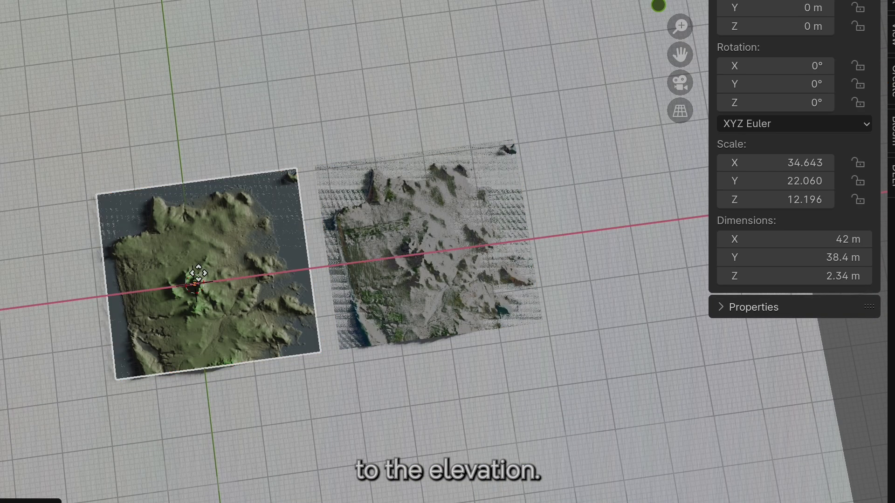
{"action": "left_click", "coordinate": [156, 273]}
{"action": "middle_click_drag", "start_coordinate": [156, 274], "coordinate": [446, 168]}
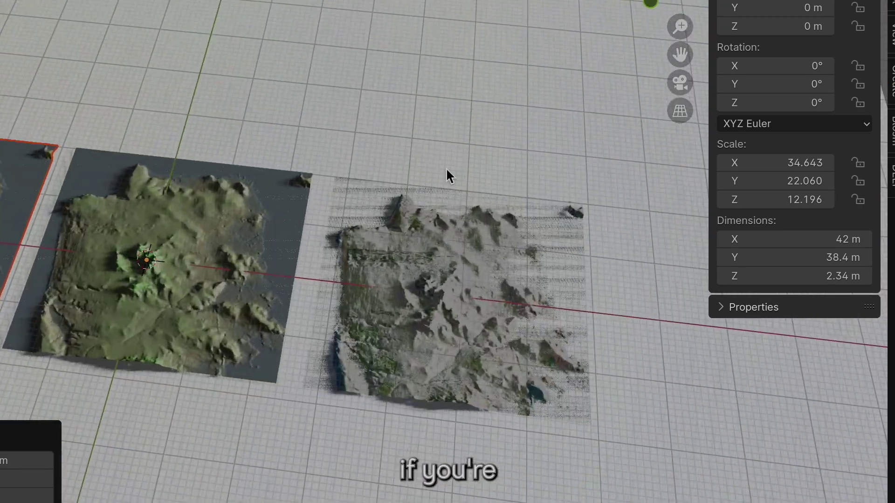